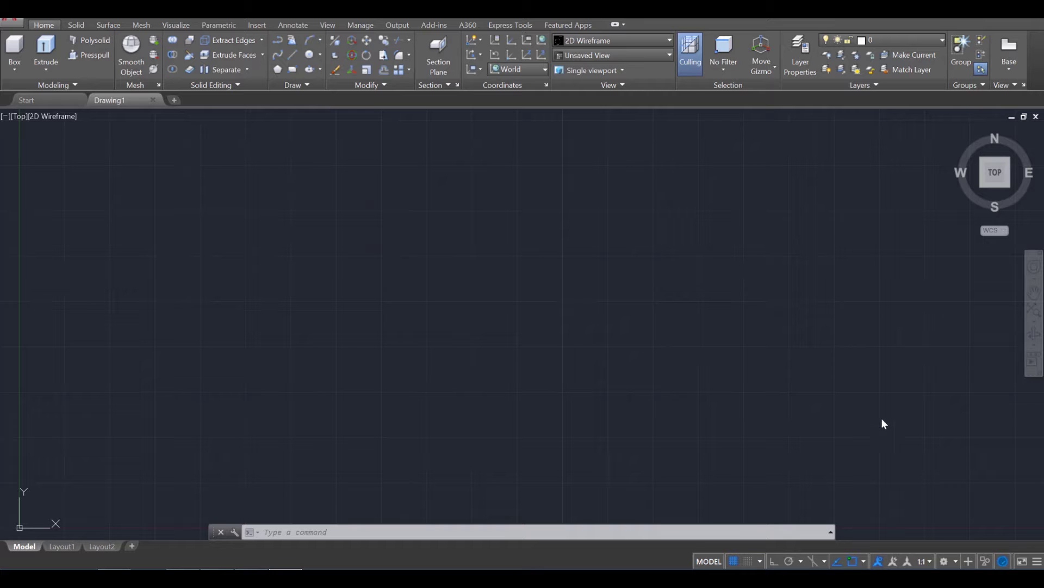
Change the workspace from 3D Modeling to Drafting & Annotation using the status-bar gear.
click(956, 564)
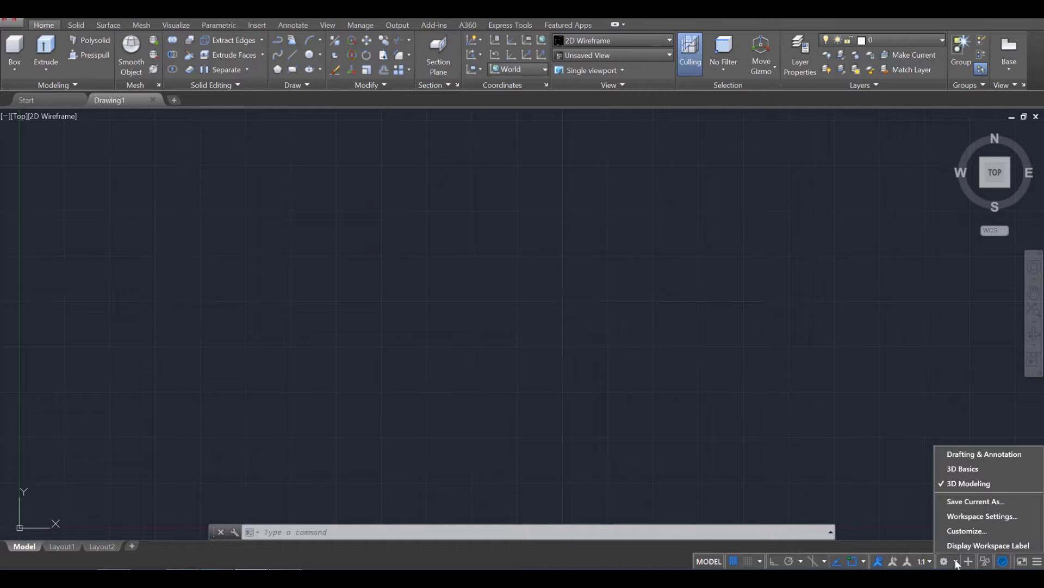
click(981, 459)
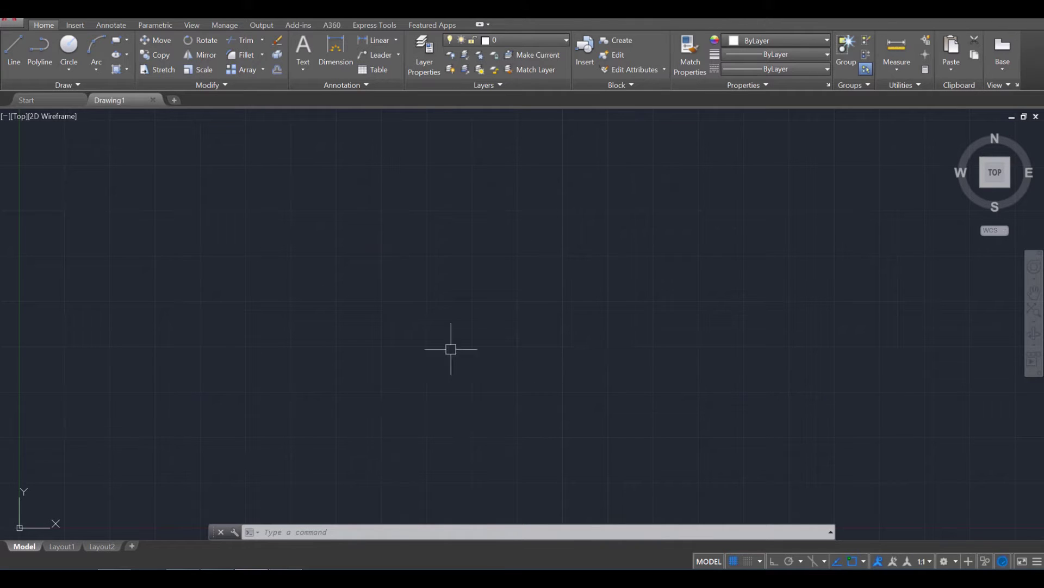
Use UNITS to set insertion scale to Millimeters and length precision to 0.
click(401, 332)
key(Escape)
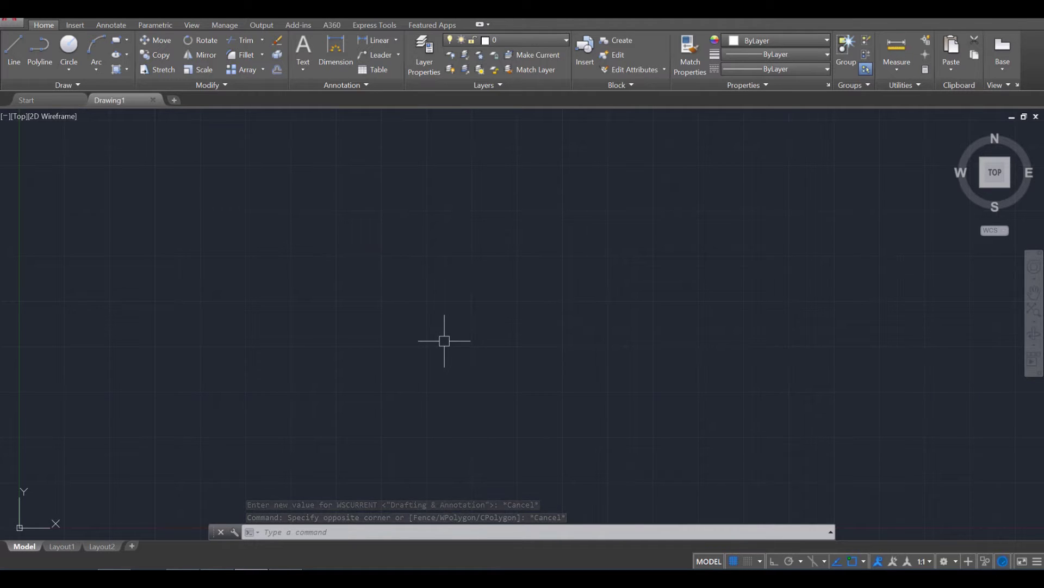
text(uni)
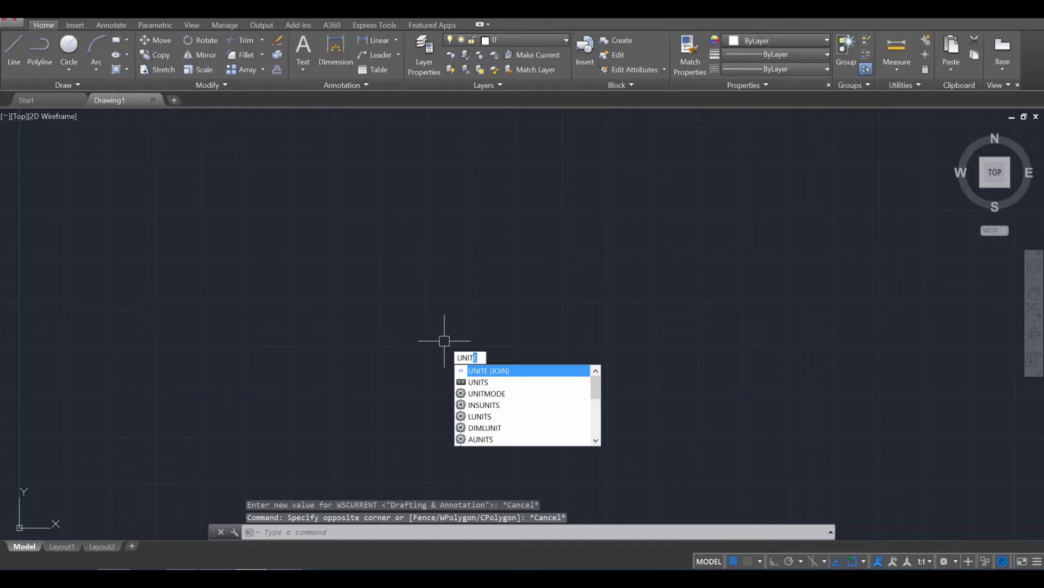
key(Down)
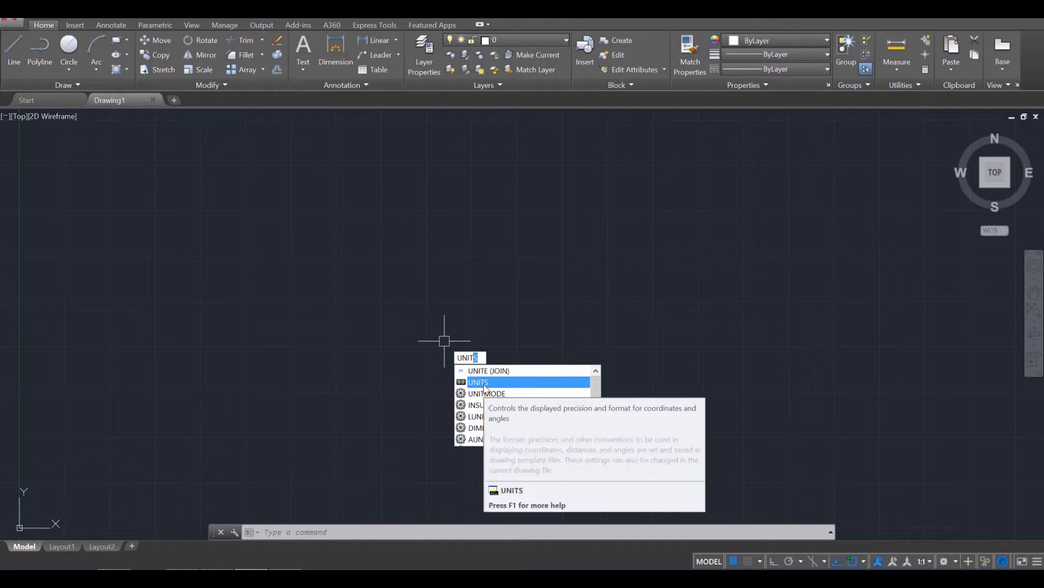
click(484, 383)
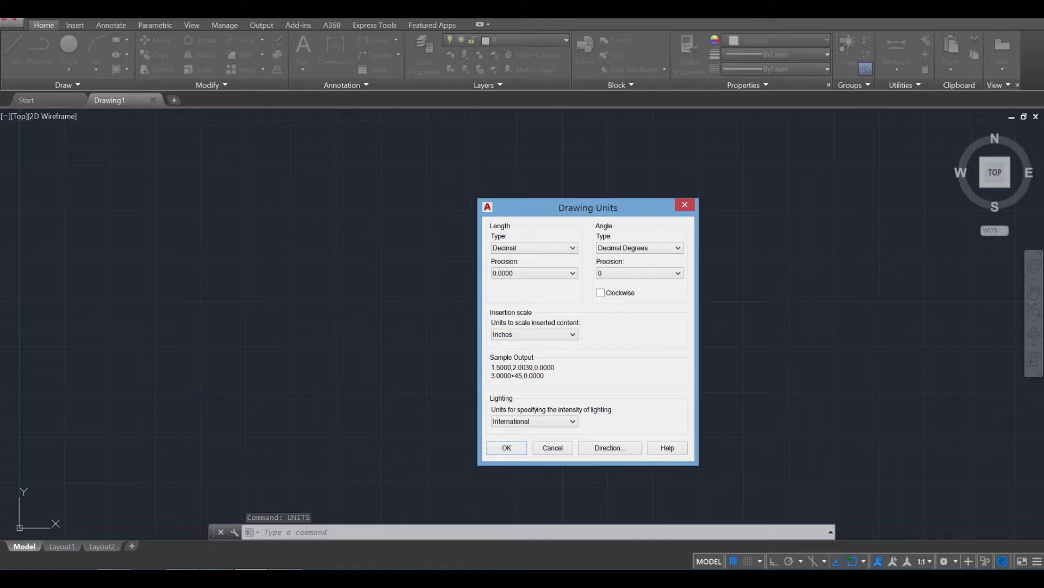
click(528, 335)
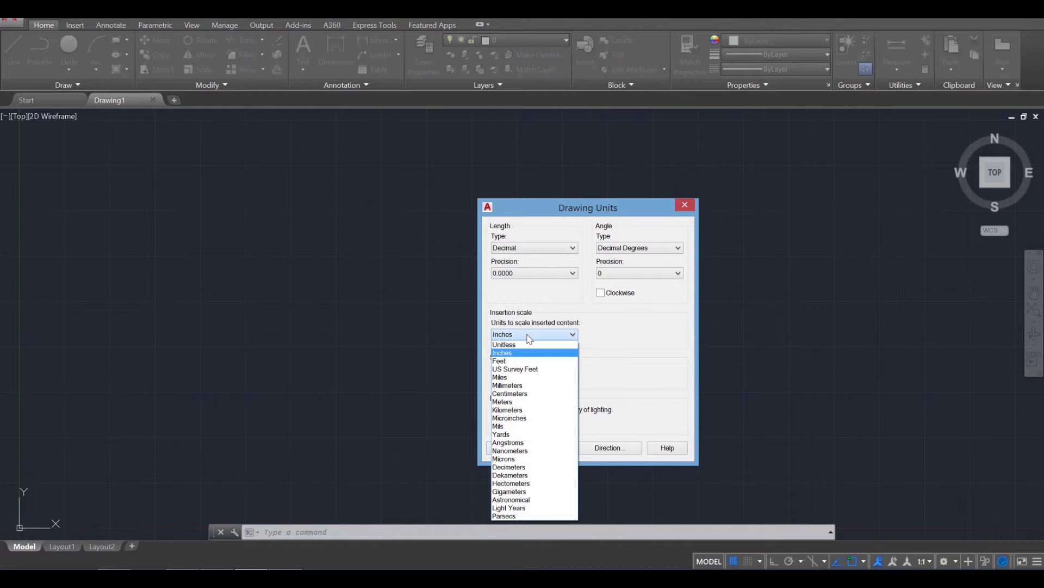
click(530, 385)
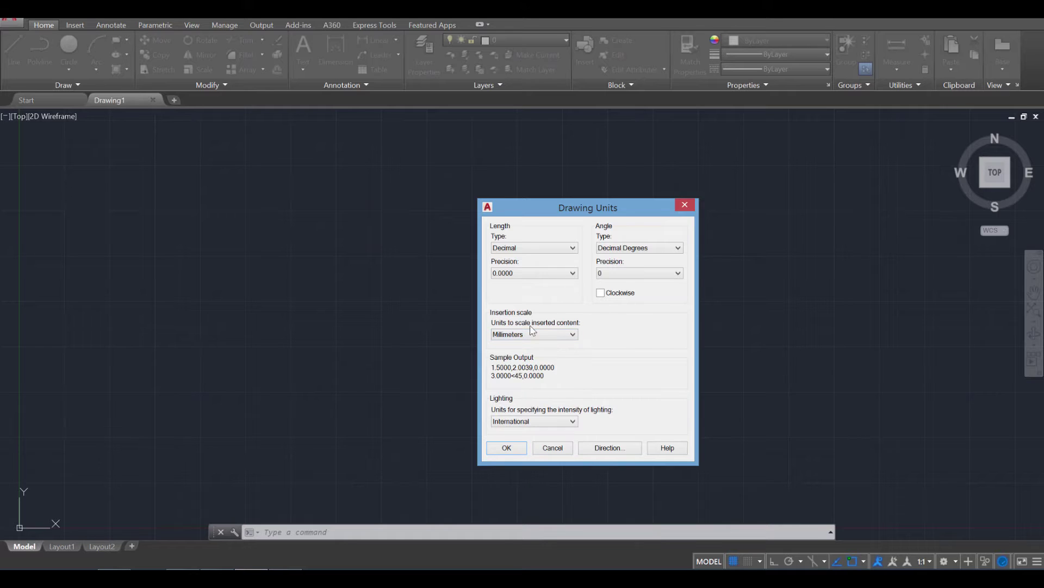
click(531, 273)
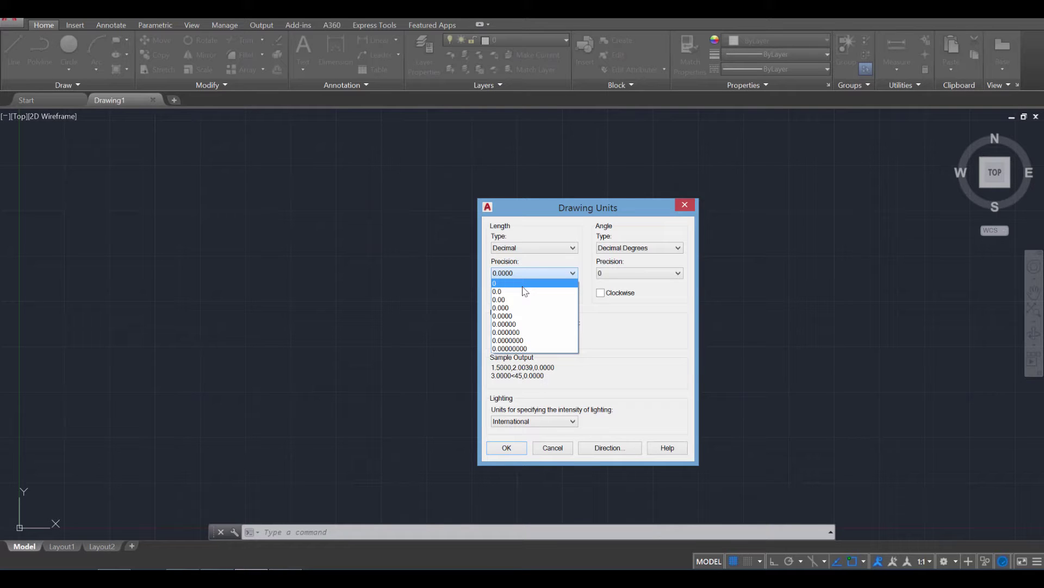
click(523, 284)
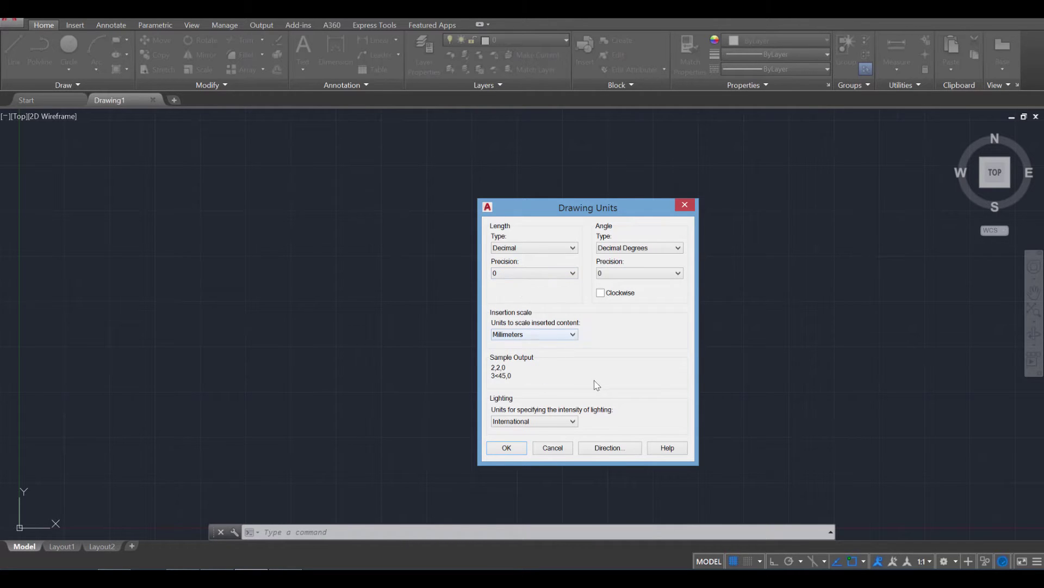
click(512, 448)
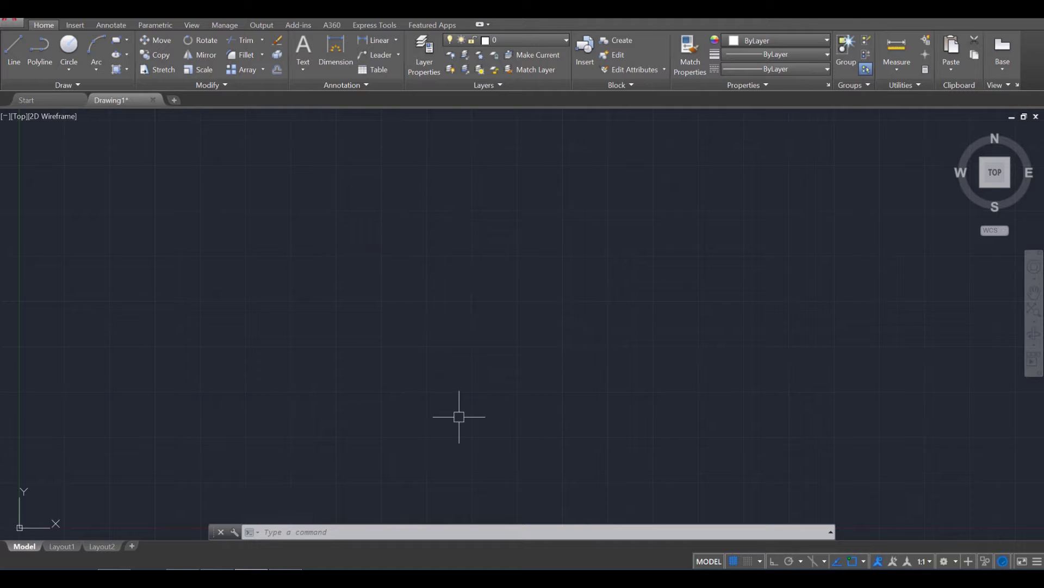
In Layer Properties, create new layers named Dimensions and Doors.
click(419, 60)
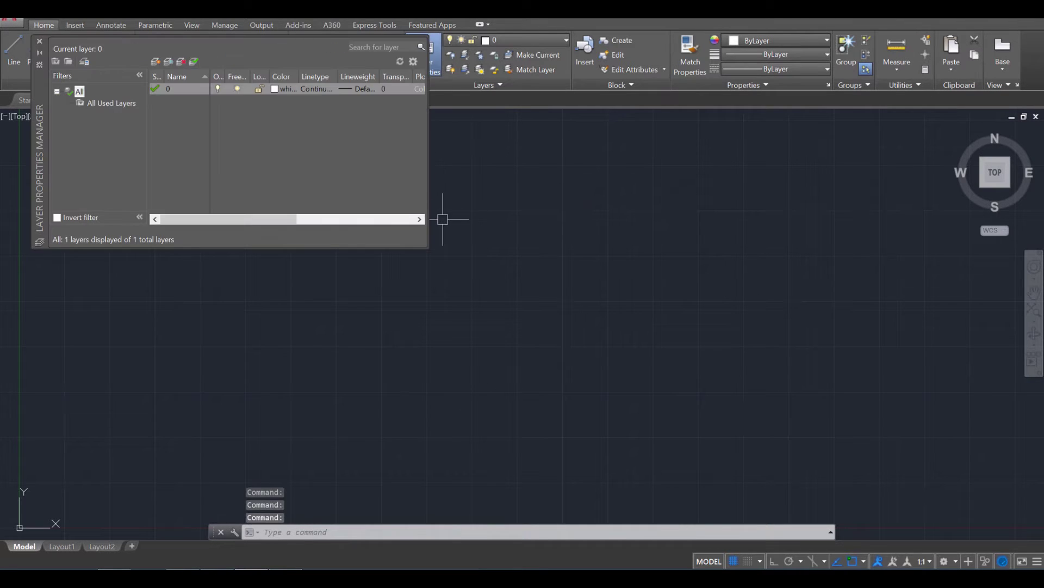
right_click(181, 116)
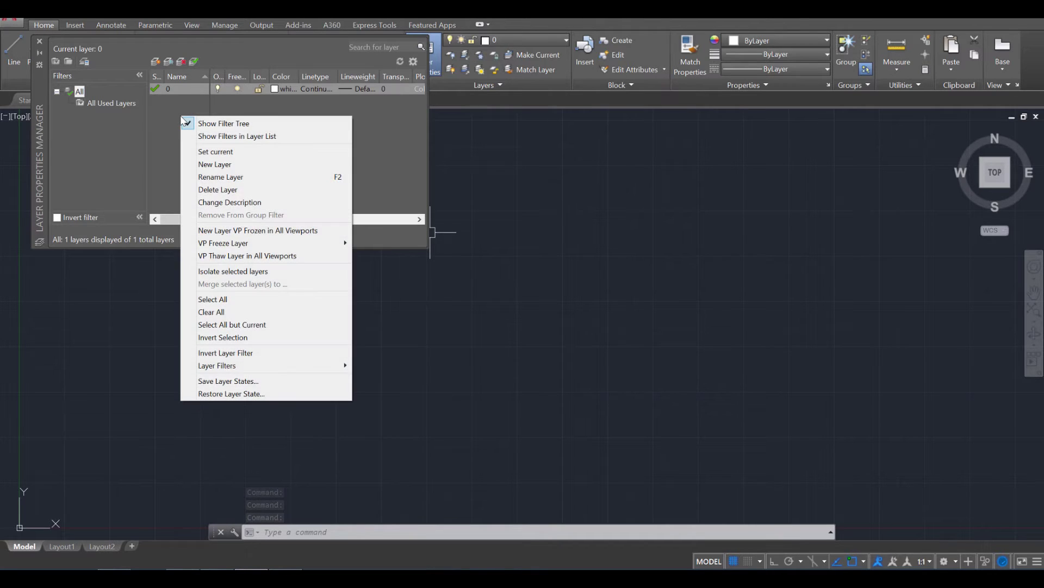
click(205, 165)
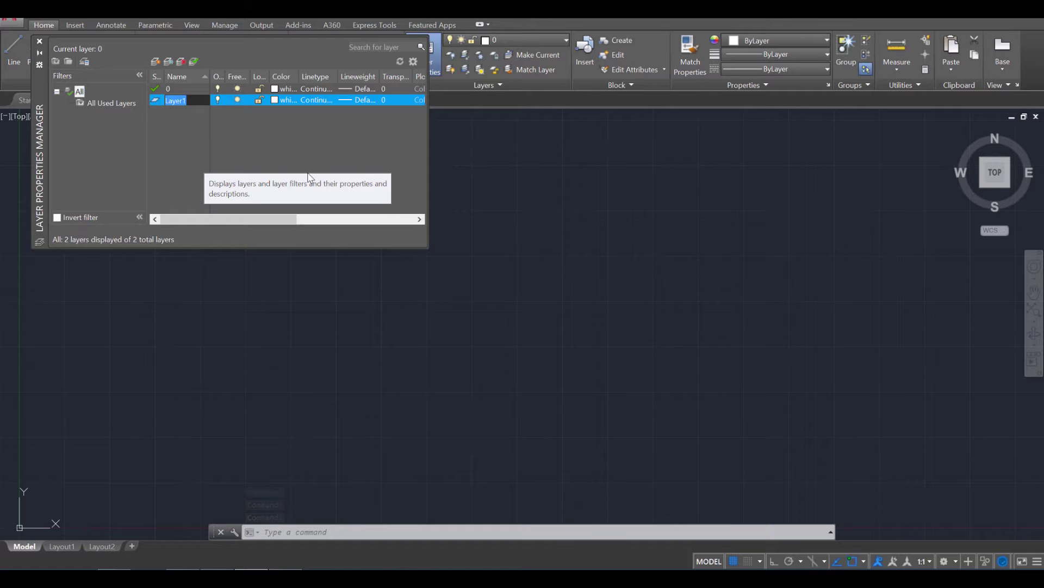
text(Dimensions)
key(Return)
right_click(167, 131)
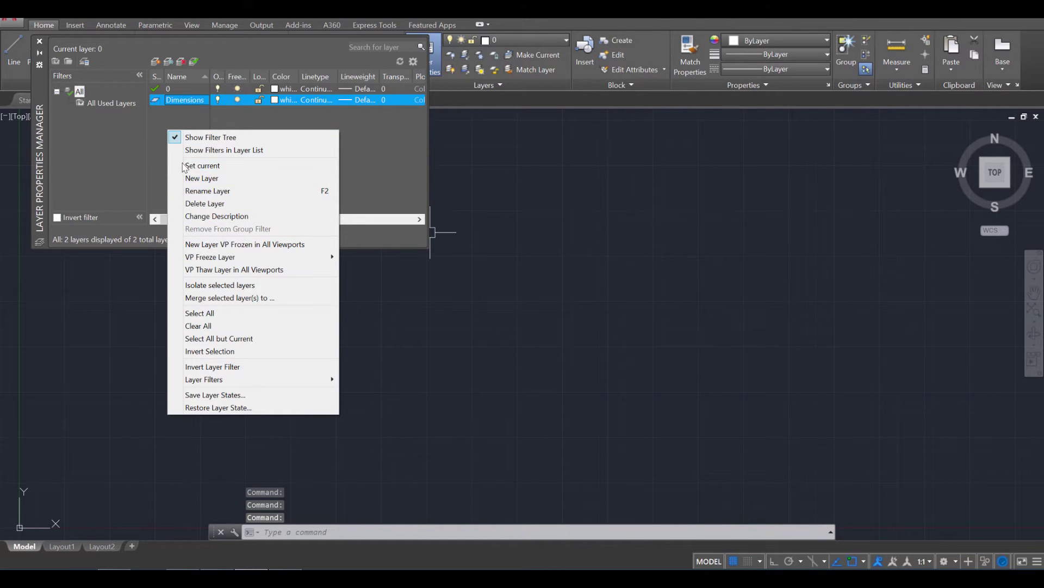
click(197, 179)
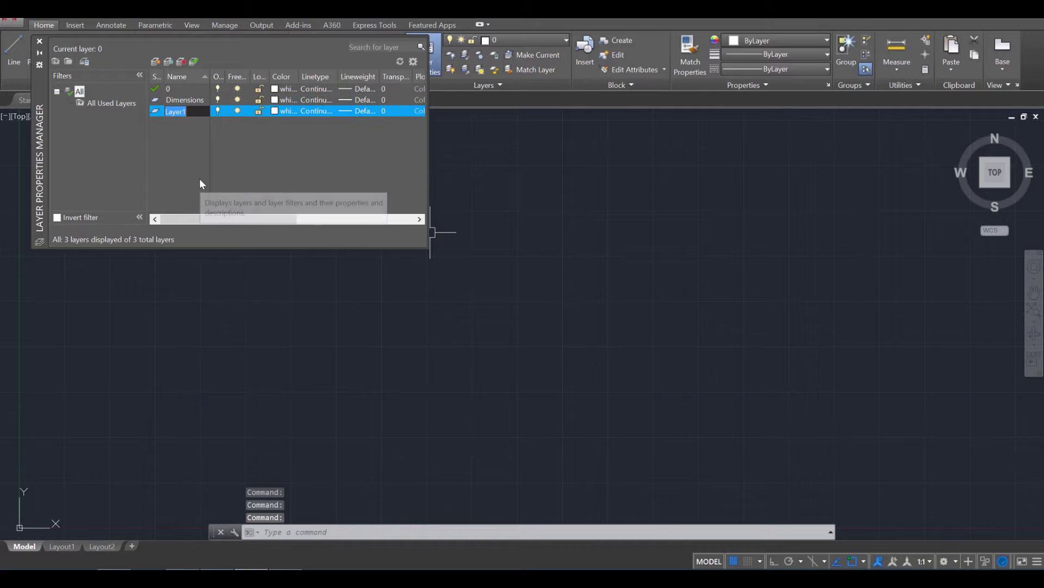
text(Doors)
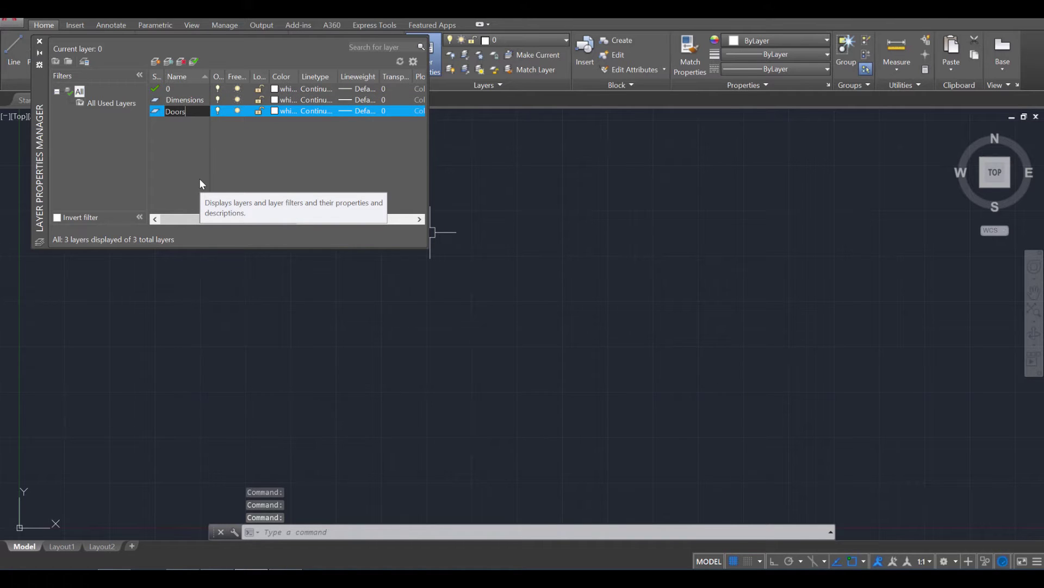
key(Return)
Add two more layers named Windows and Walls.
right_click(170, 152)
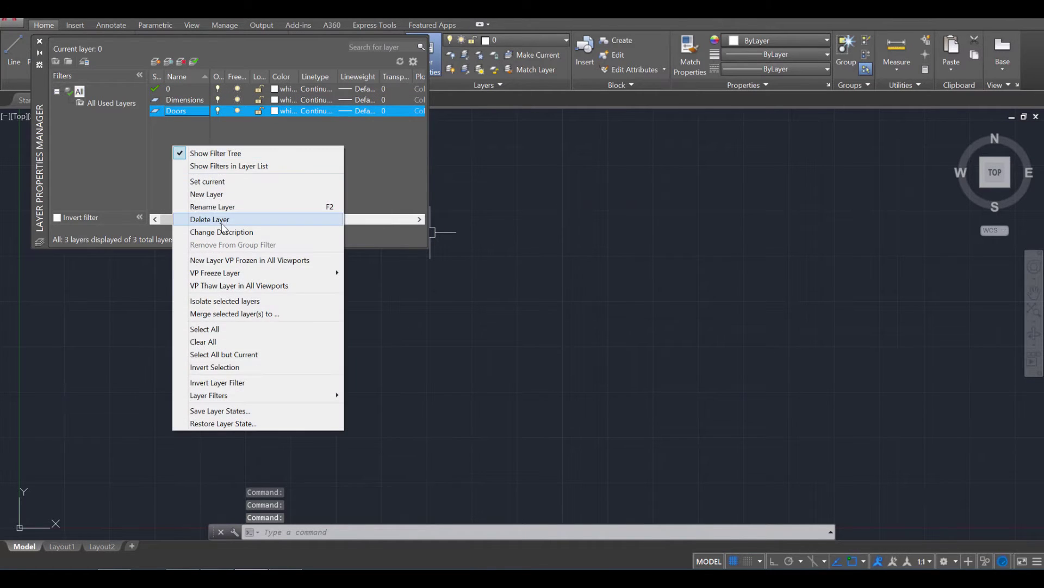
click(213, 194)
text(Windows)
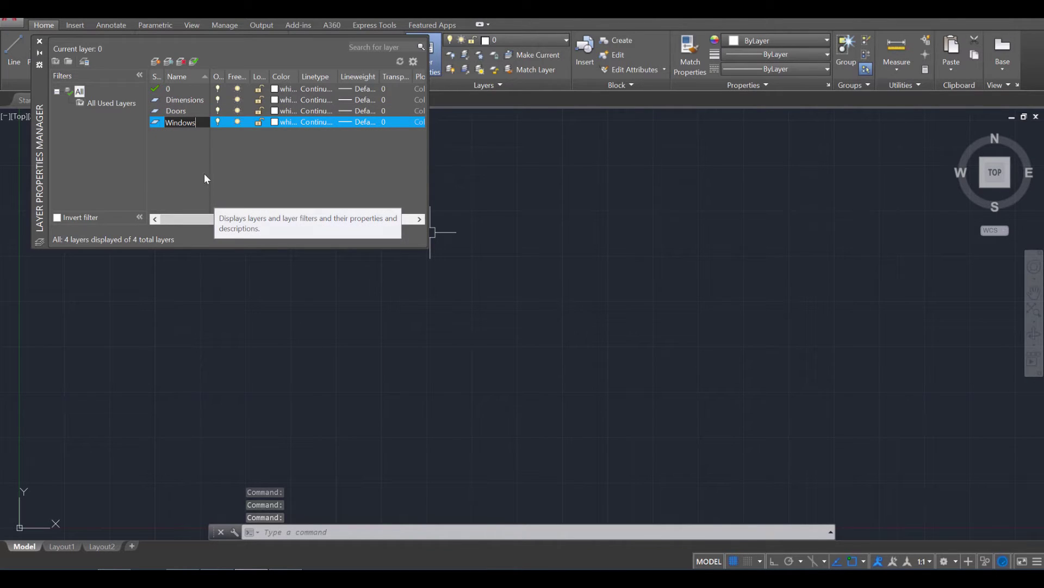
right_click(177, 155)
click(211, 203)
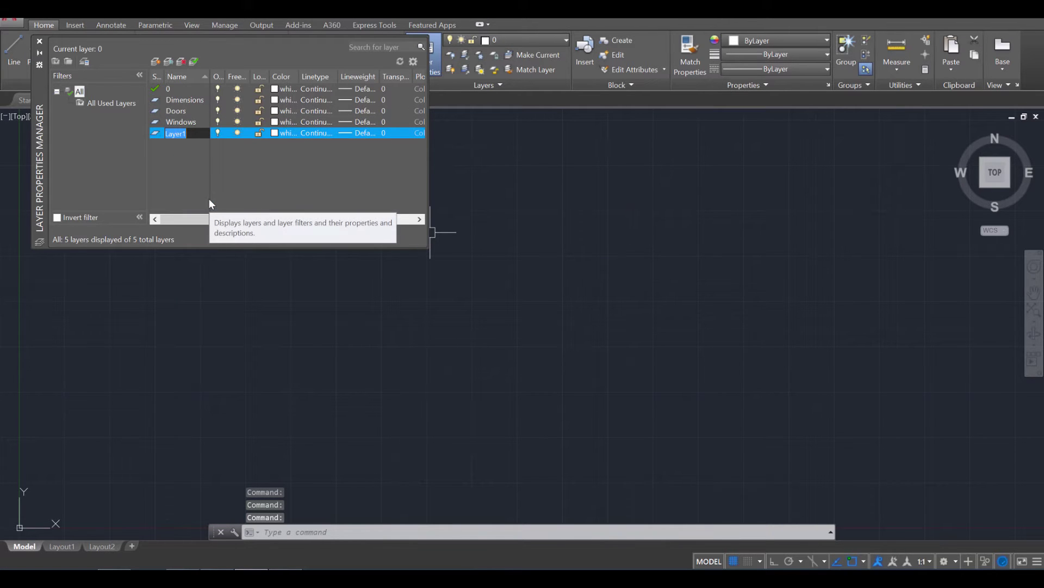
text(Walls)
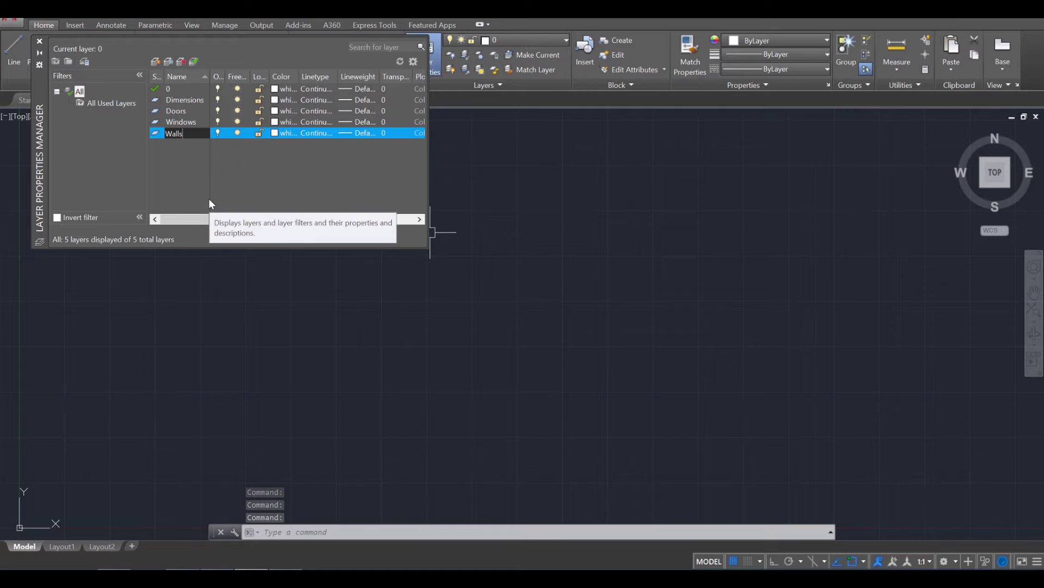
key(Return)
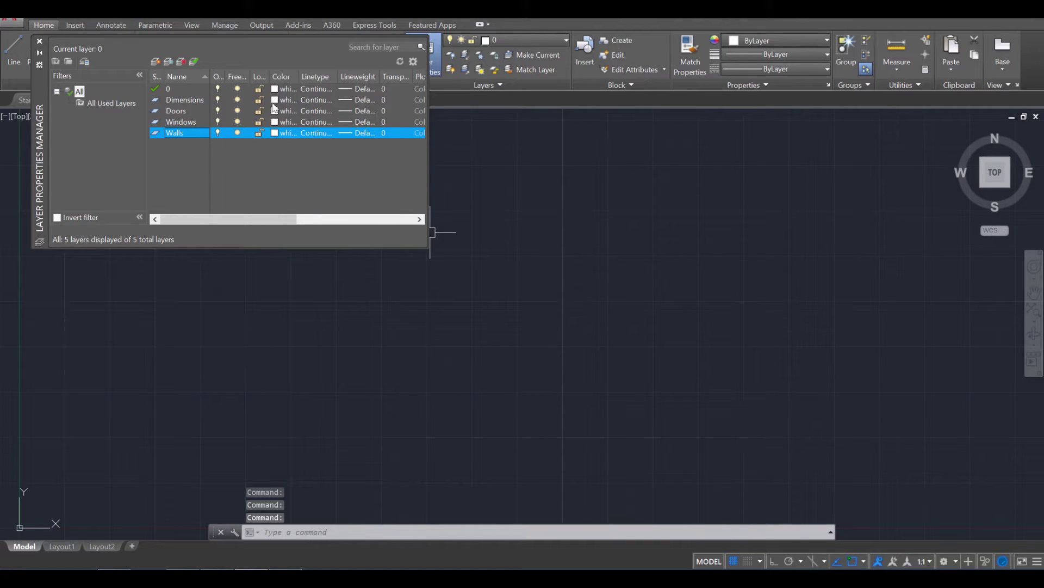
Colour Dimensions 80, Doors 20 and Windows cyan, then close the layer manager.
click(274, 100)
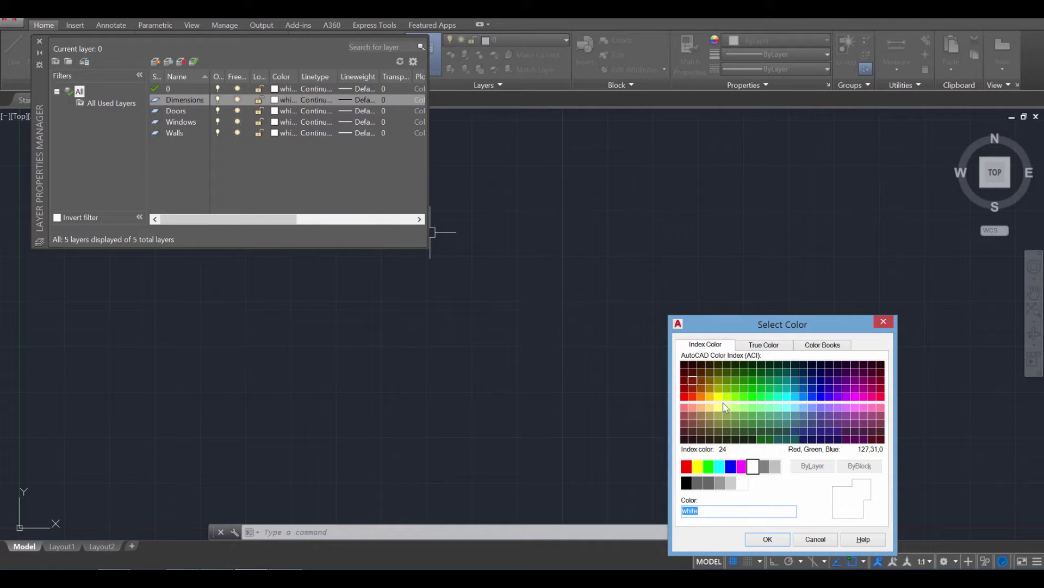
click(744, 396)
click(744, 397)
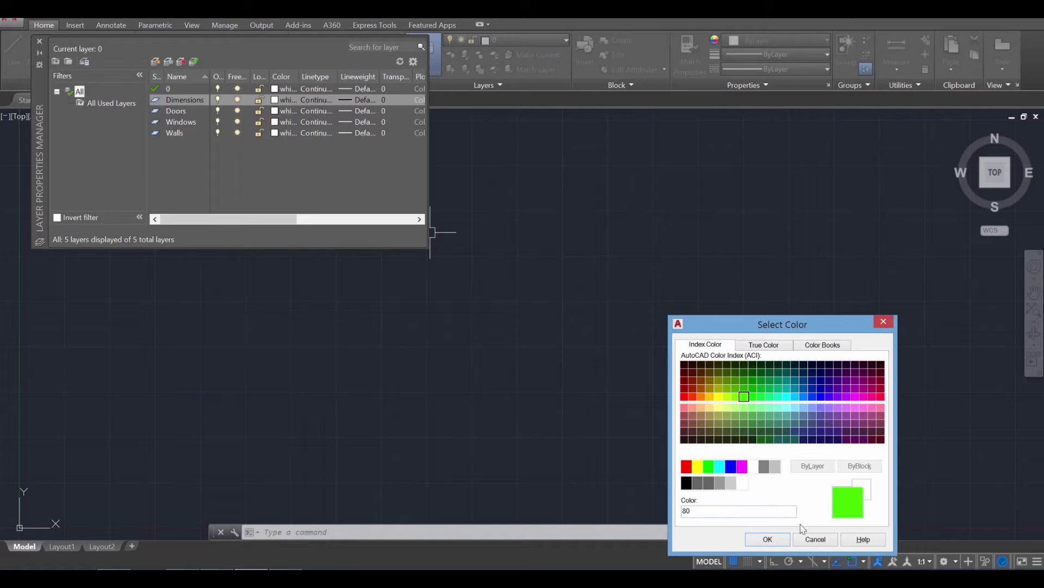
click(761, 541)
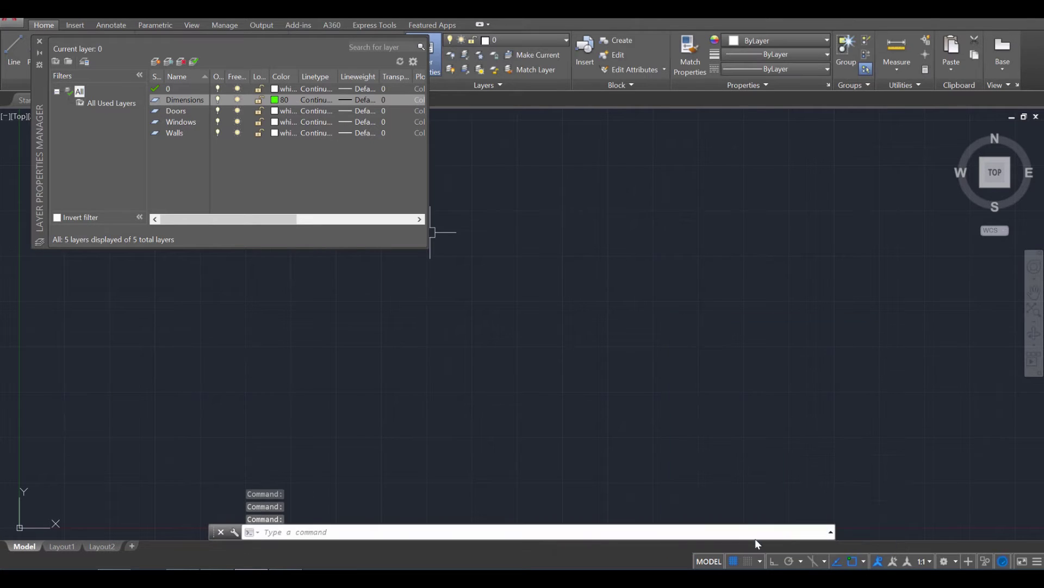
click(276, 112)
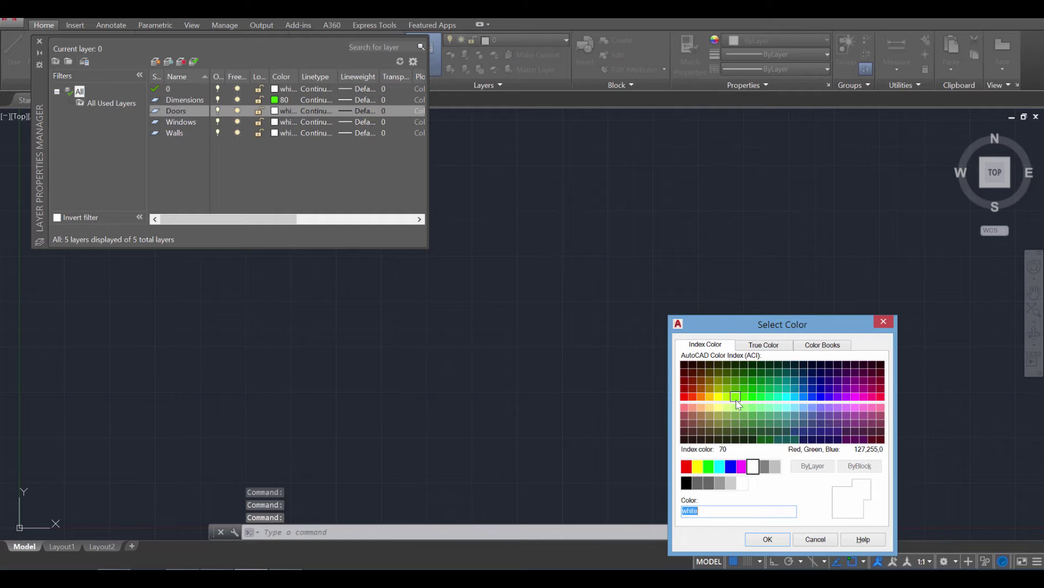
click(692, 397)
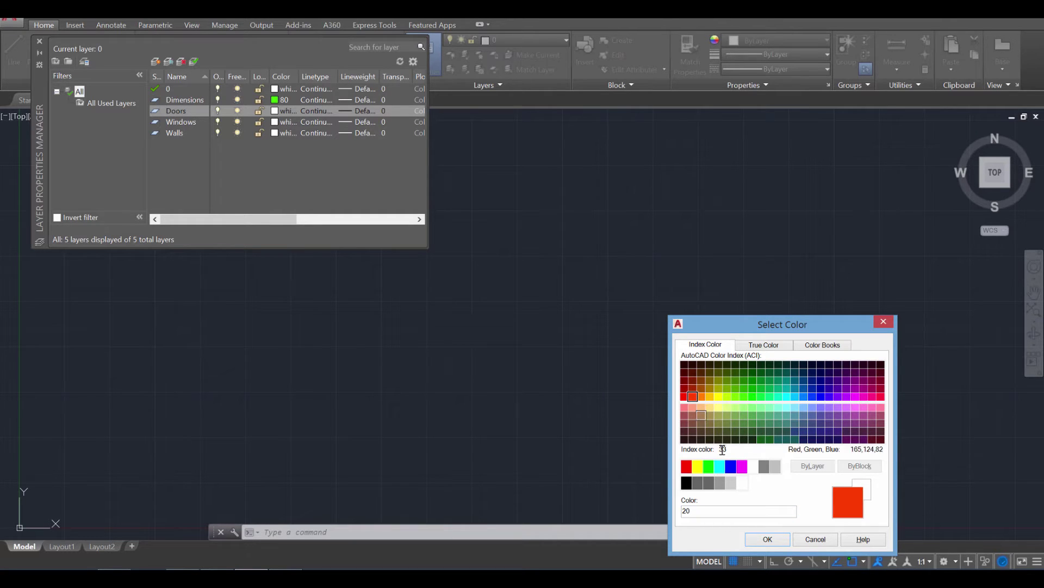
click(768, 539)
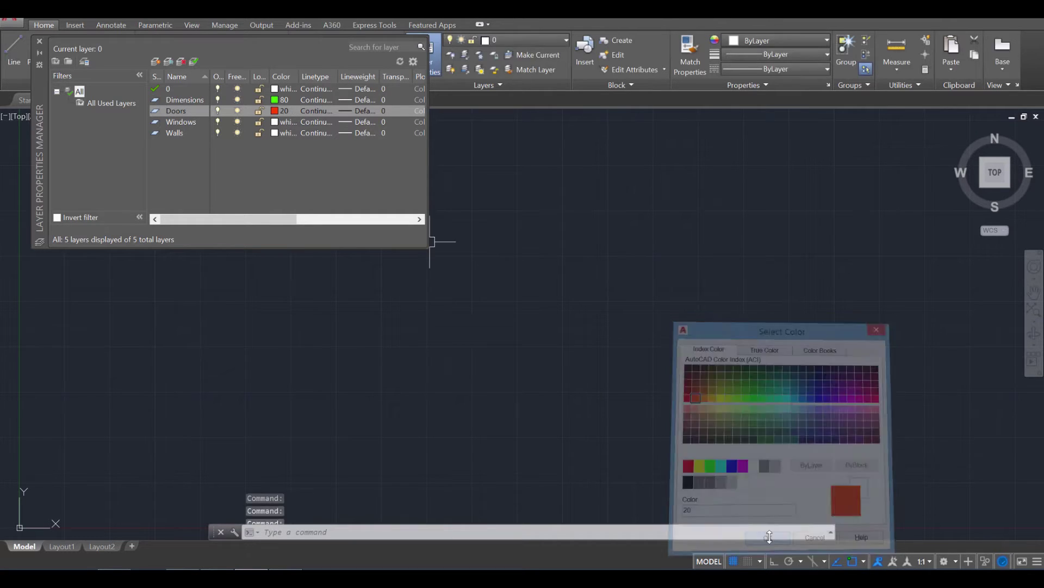
click(274, 121)
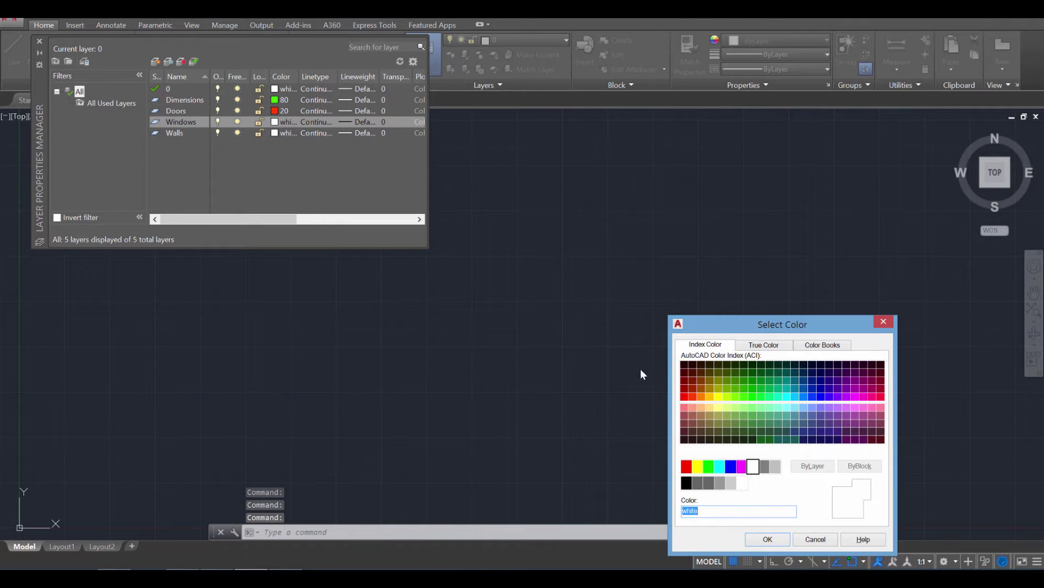
click(720, 466)
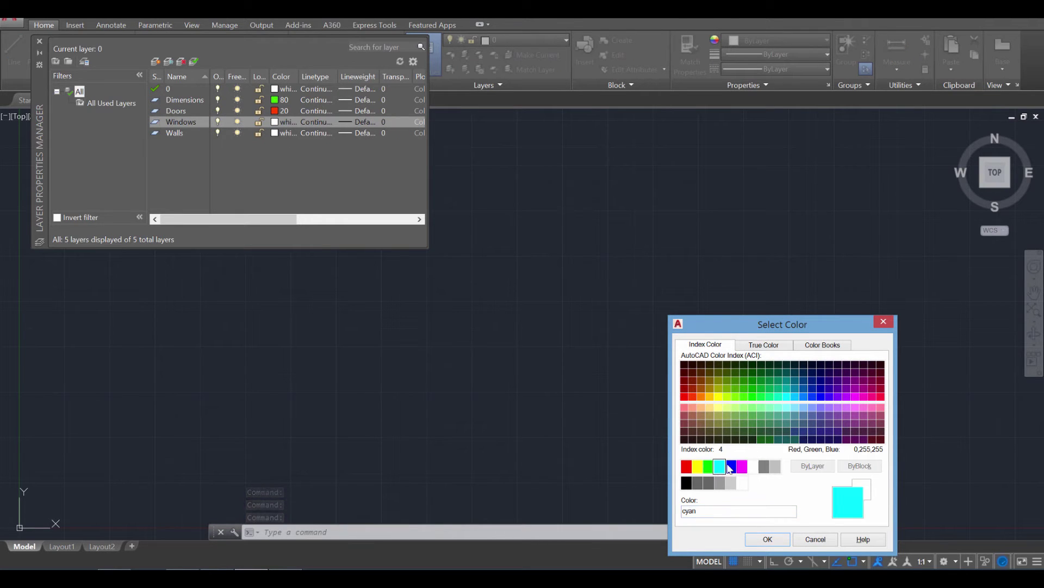
click(774, 540)
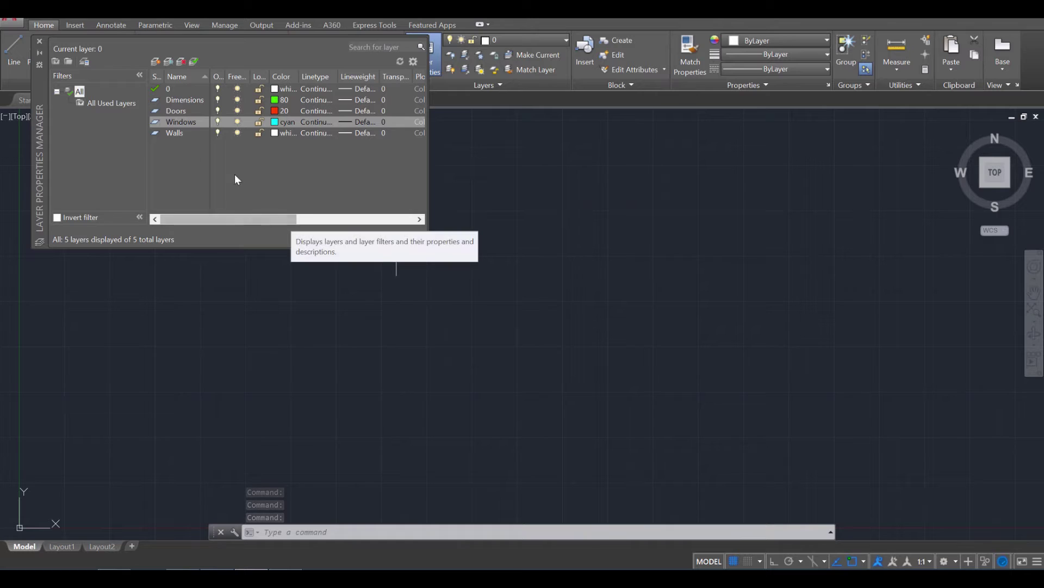
click(38, 41)
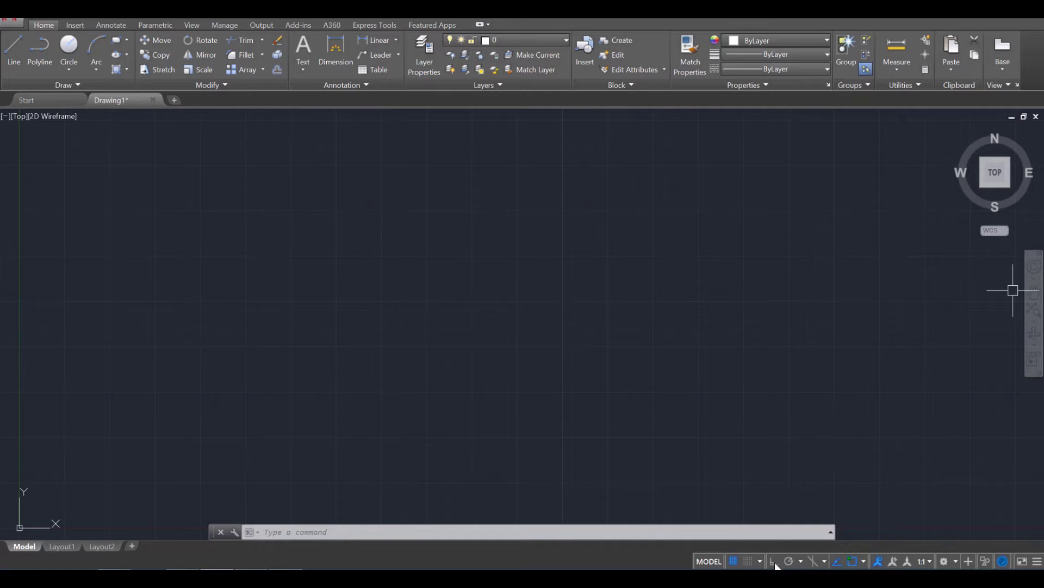
Start a test LINE with Ortho toggled on then off, cancel it, and show the object snap list.
key(F8)
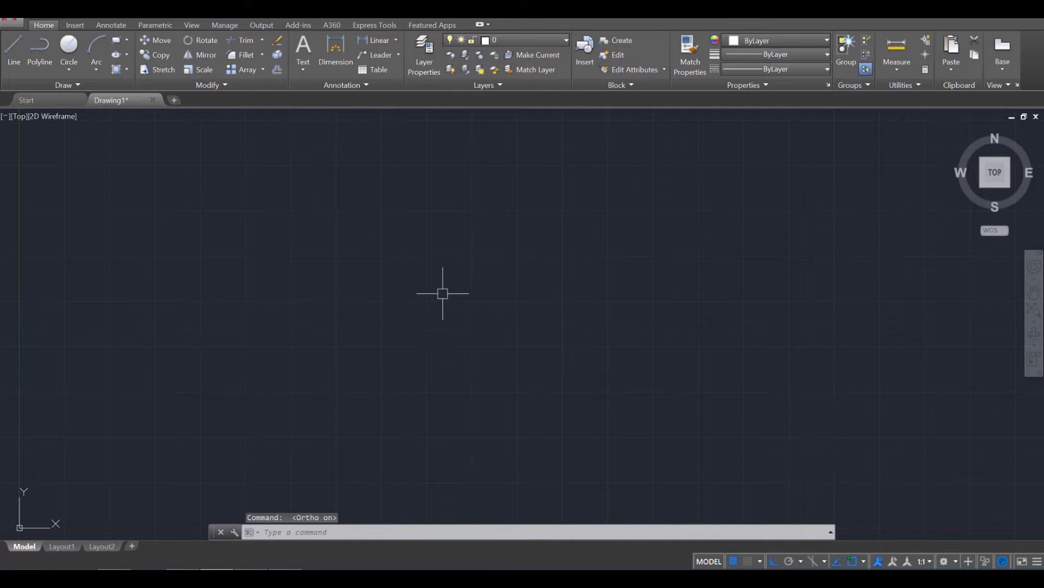
text(LINE)
key(Return)
click(327, 301)
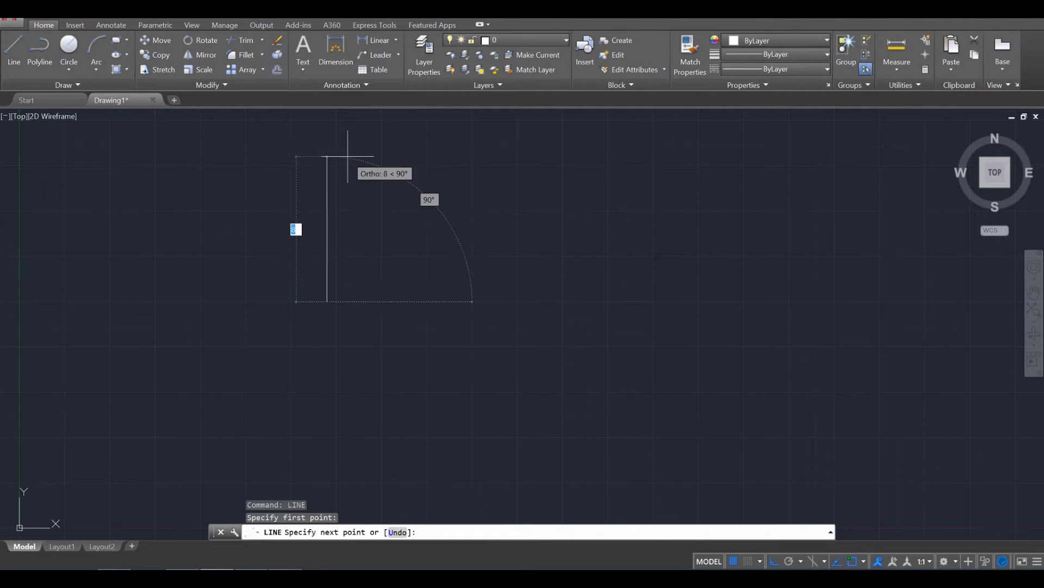
click(776, 562)
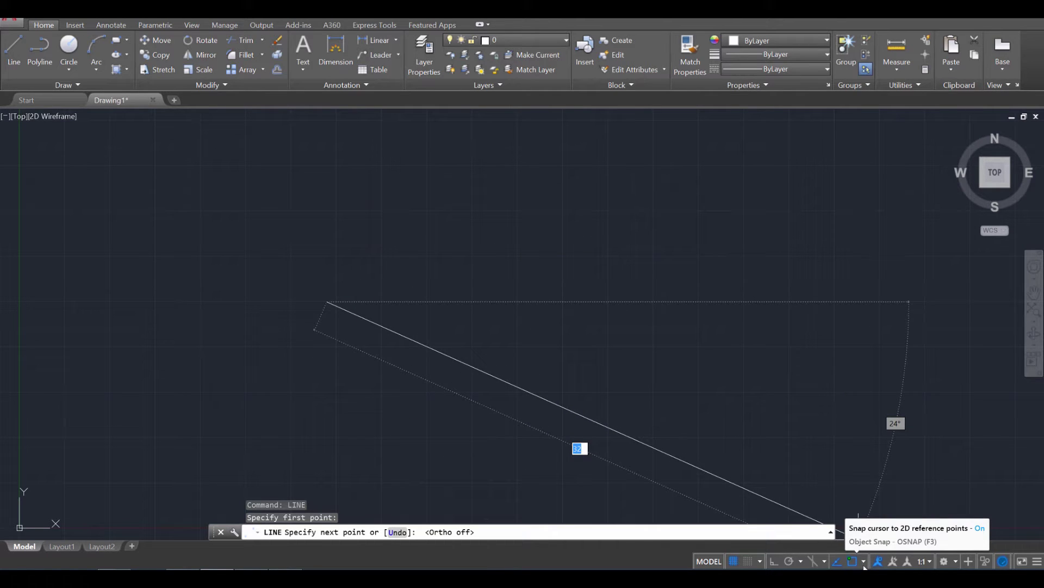
key(Escape)
key(Escape)
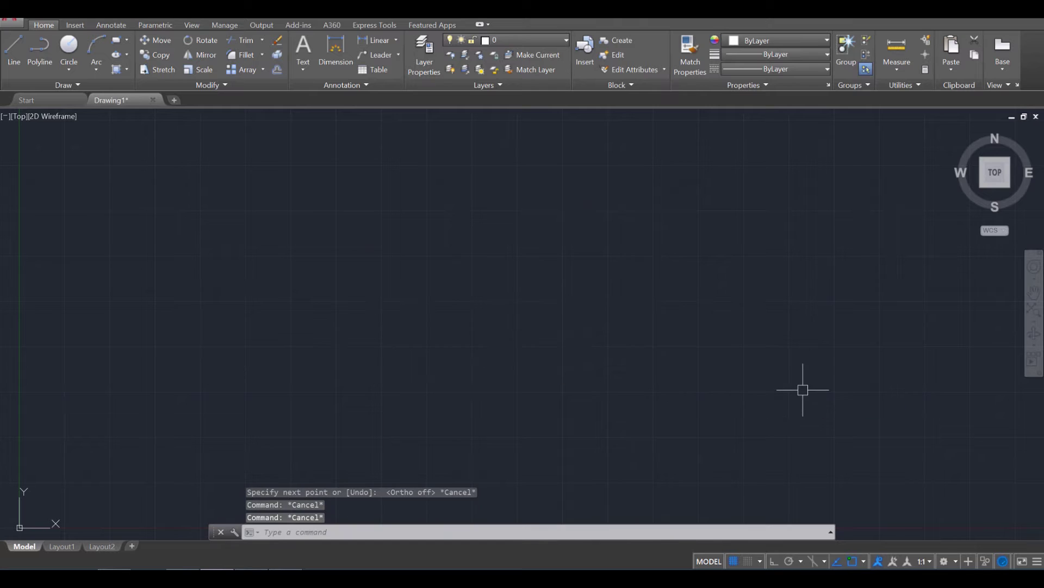
click(863, 563)
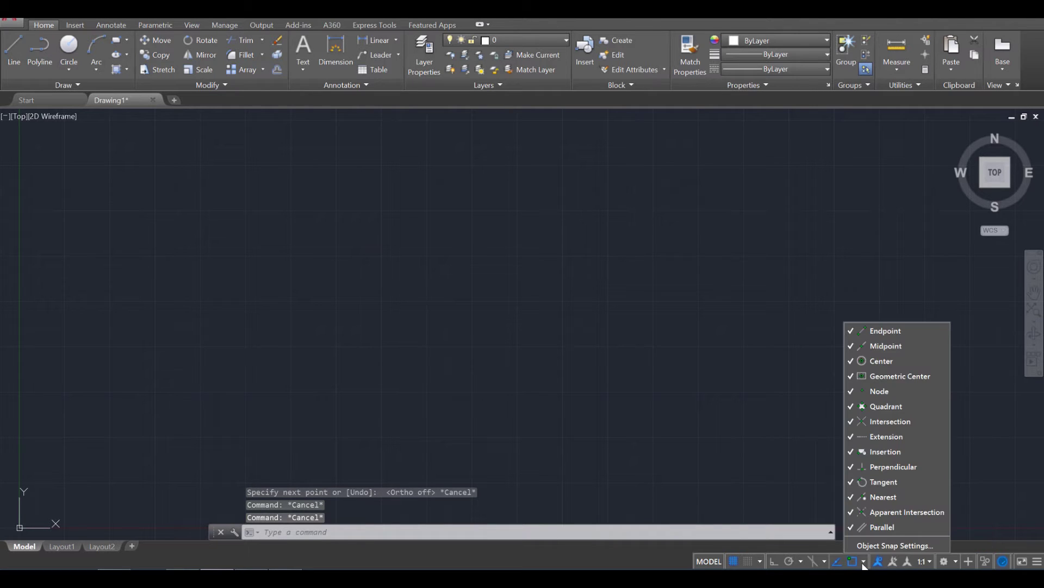
In Object Snap settings, enable only Endpoint, Midpoint, Center and Intersection.
click(870, 546)
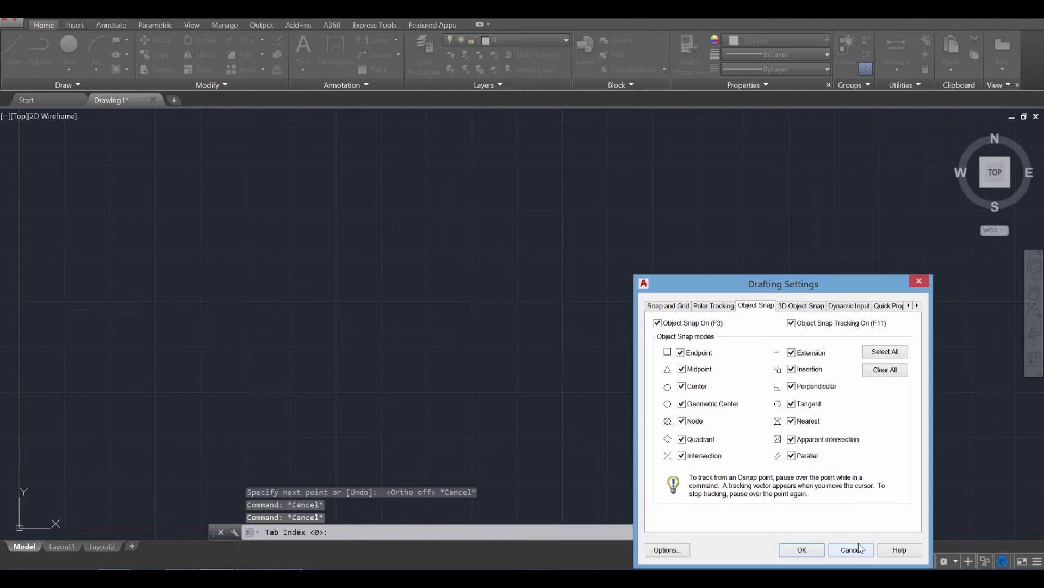
drag(732, 289, 655, 197)
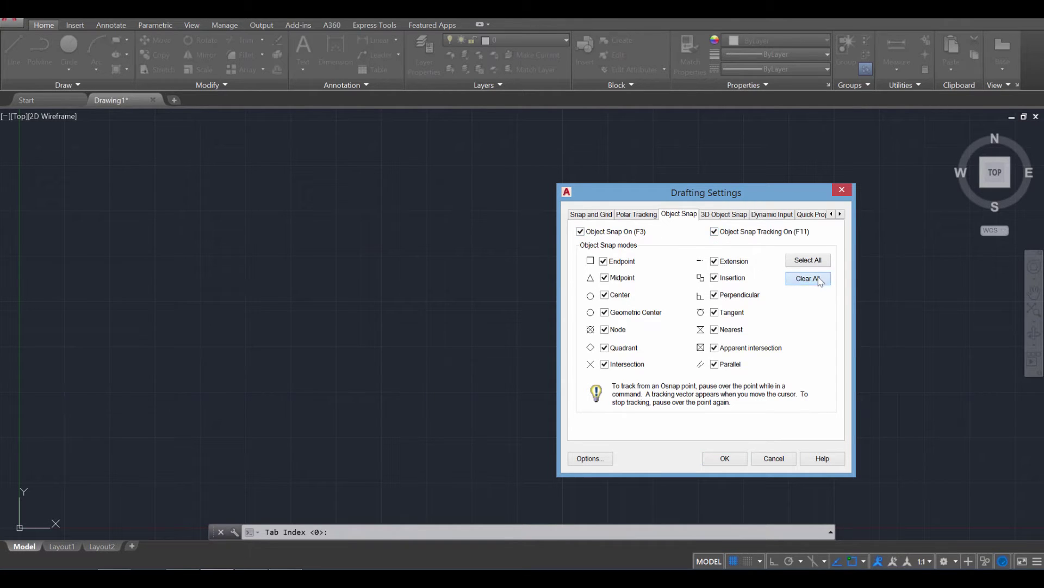
click(623, 263)
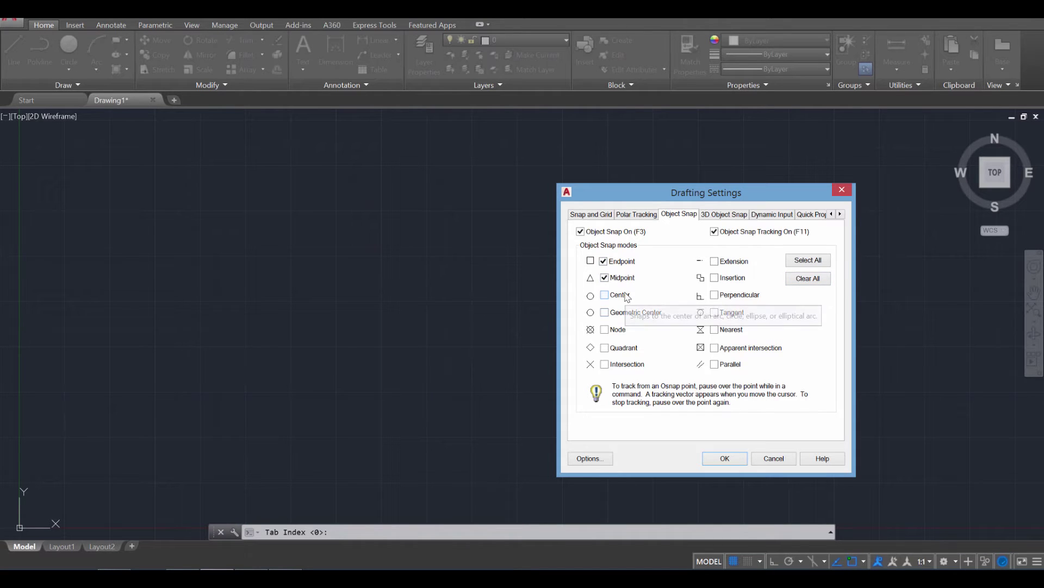
click(627, 297)
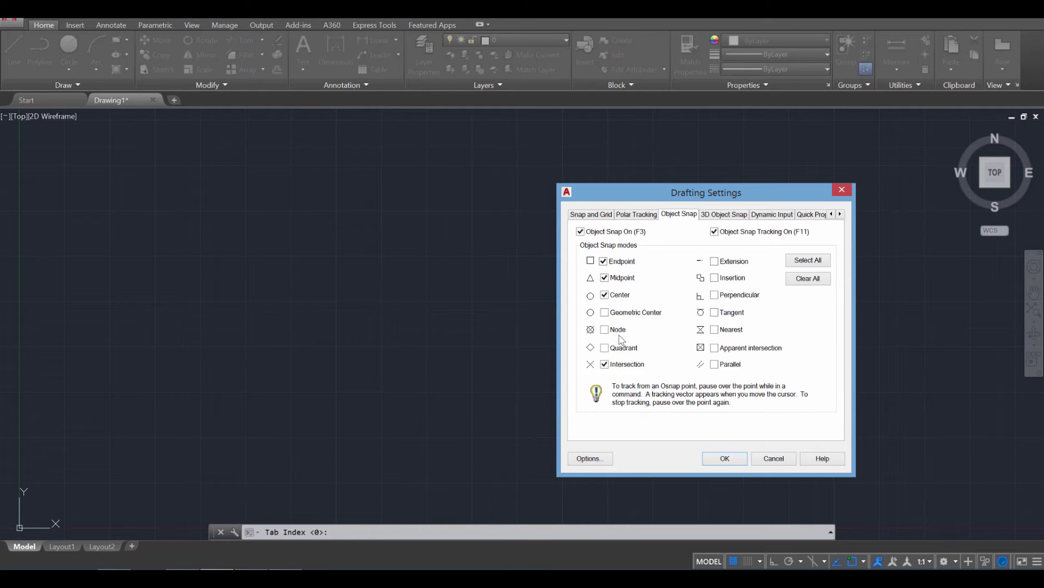
click(731, 459)
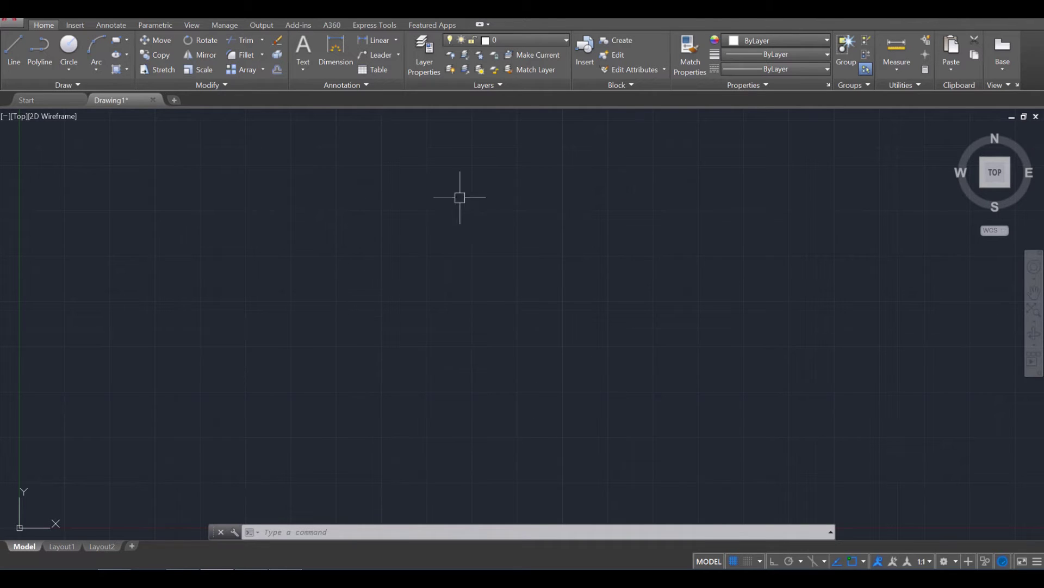
In Snap and Grid settings, set Grid X/Y spacing to 10 and Snap X/Y spacing to 5.
click(760, 561)
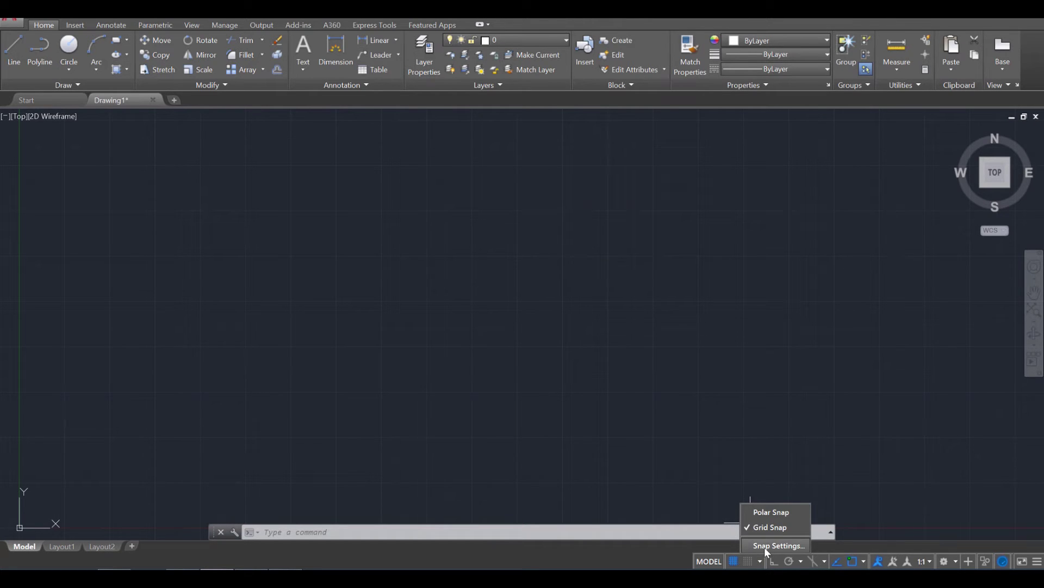
click(765, 545)
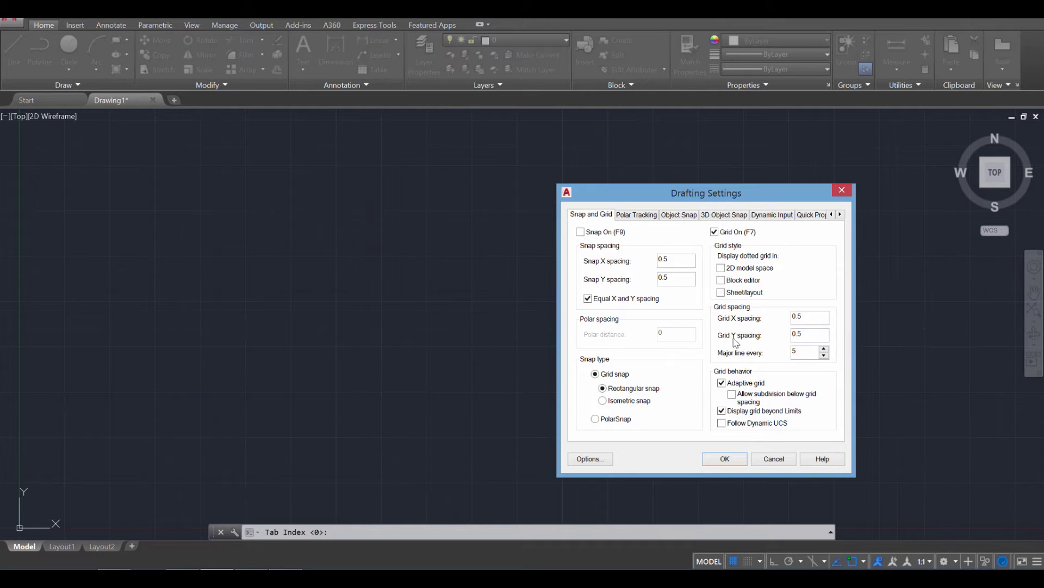
double_click(798, 316)
double_click(800, 333)
text(10)
key(shift+Tab)
double_click(672, 261)
text(5)
double_click(664, 279)
click(668, 279)
click(725, 459)
Start a trial LINE, turn Ortho back on with F8, and cancel the line.
scroll(639, 406, down, 3)
mouse_move(628, 401)
middle_down()
mouse_move(597, 411)
mouse_move(684, 412)
middle_up()
scroll(354, 337, up, 1)
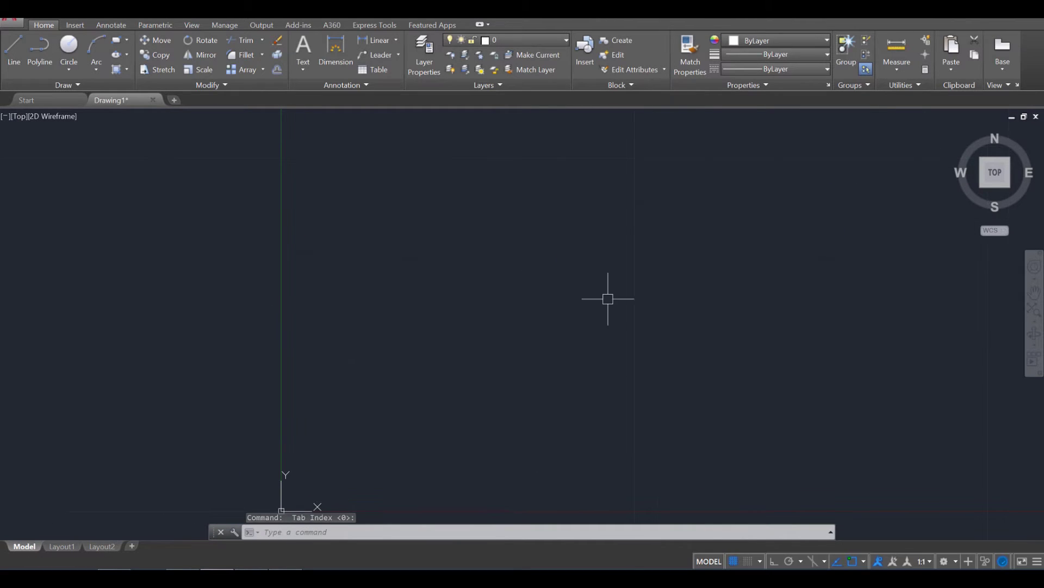
text(LINe)
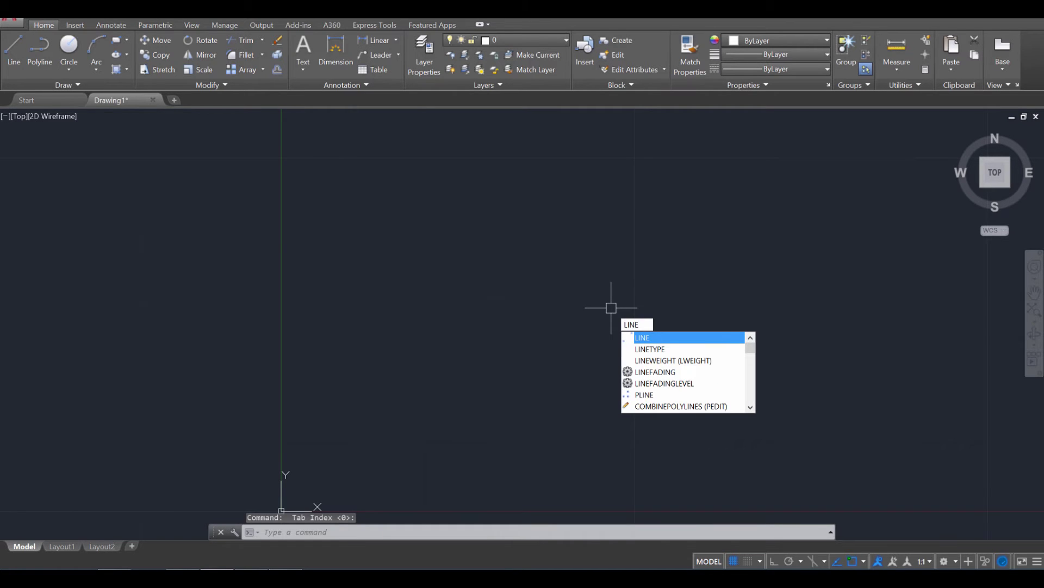
key(Return)
click(281, 297)
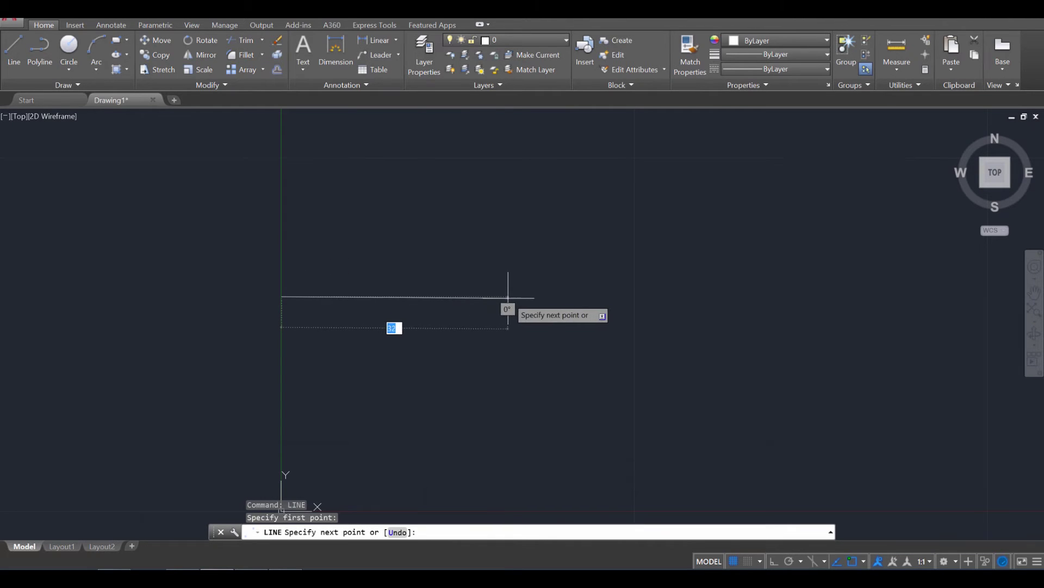
key(F8)
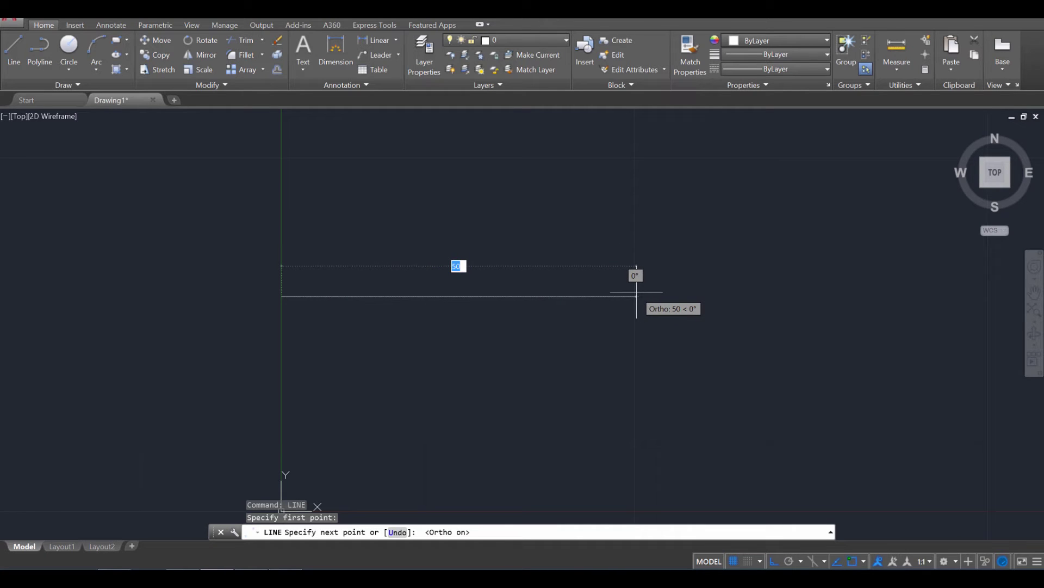
key(Escape)
scroll(676, 256, down, 3)
mouse_move(678, 257)
middle_down()
mouse_move(501, 350)
mouse_move(318, 367)
middle_up()
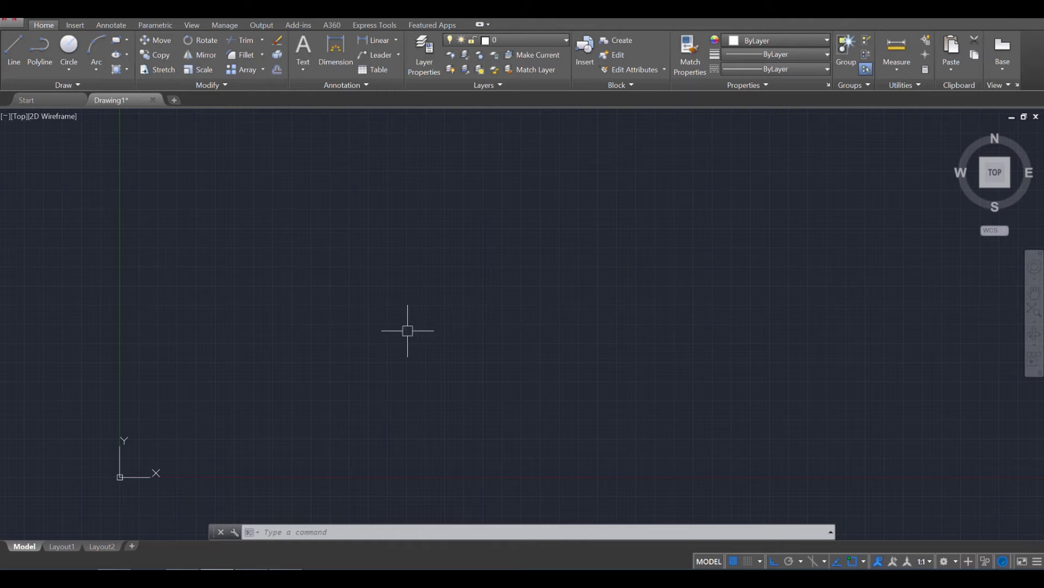
Start a polyline at the lower-left point and draw the 10000 bottom side.
scroll(499, 341, up, 1)
middle_drag(499, 341, 496, 336)
text(p)
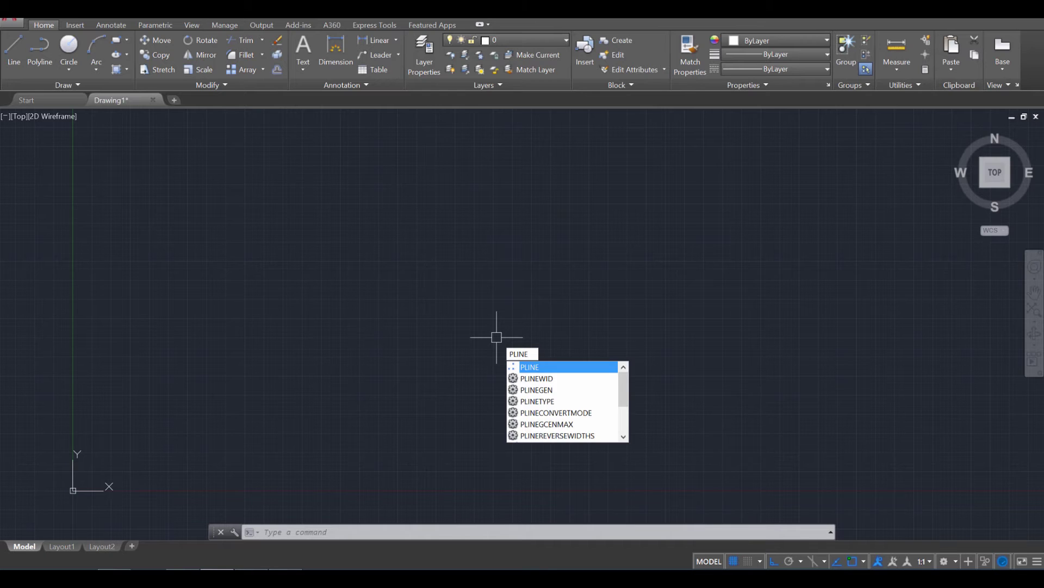
key(Return)
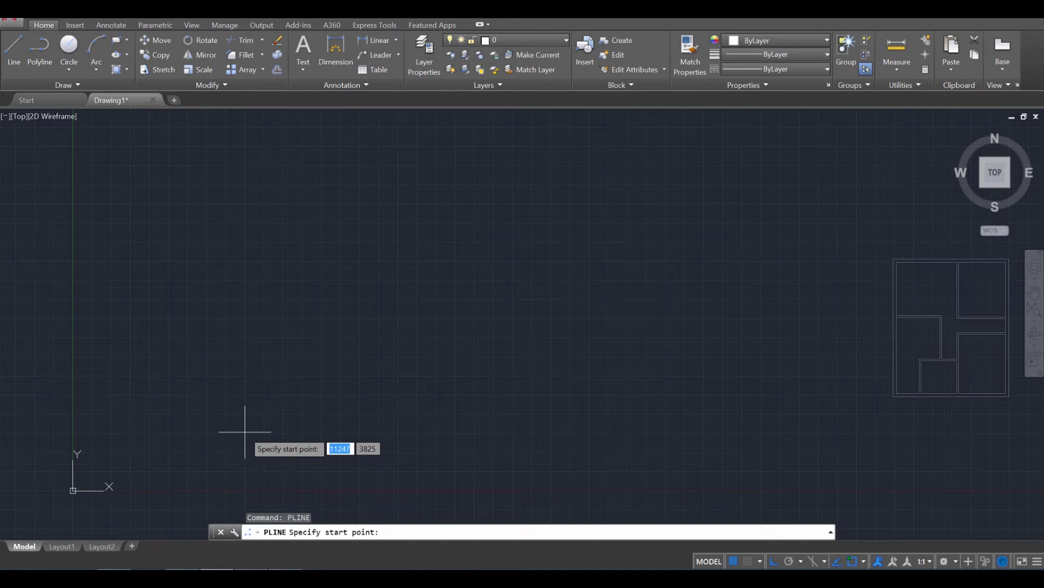
click(245, 431)
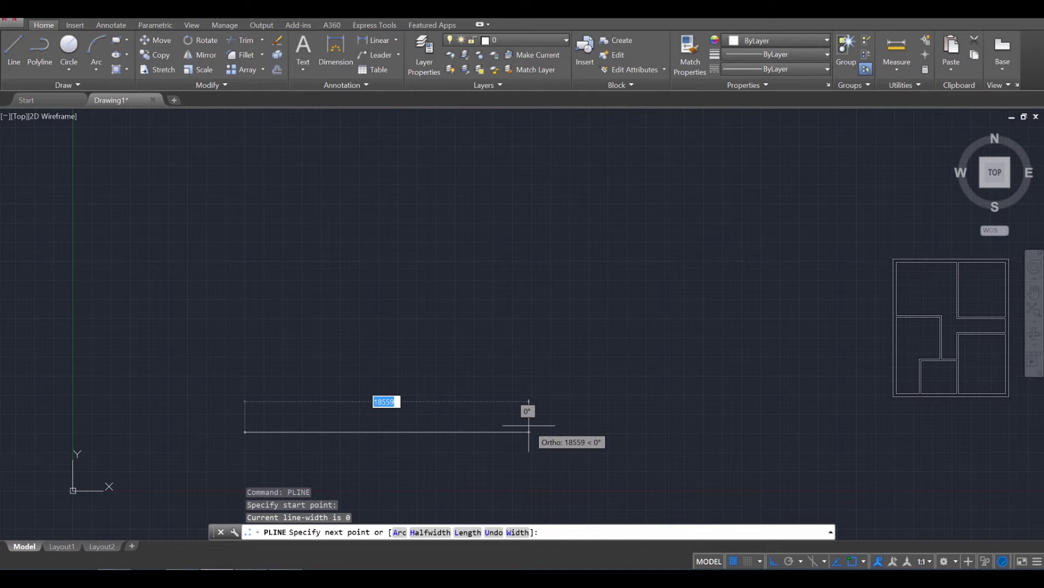
text(10000)
key(Return)
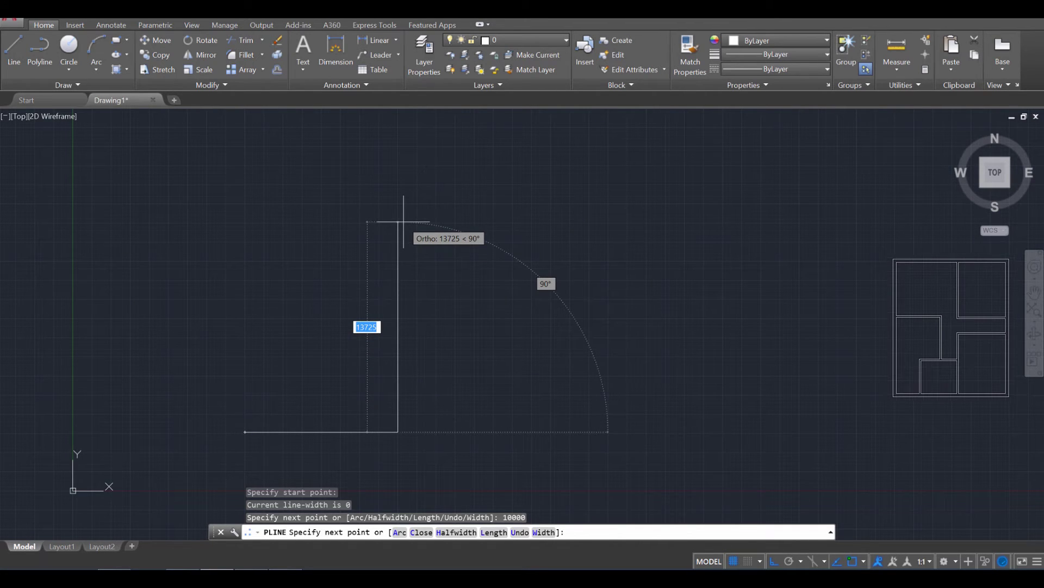
Add the 12000 right side and 10000 top side, closing back at the start point.
text(12)
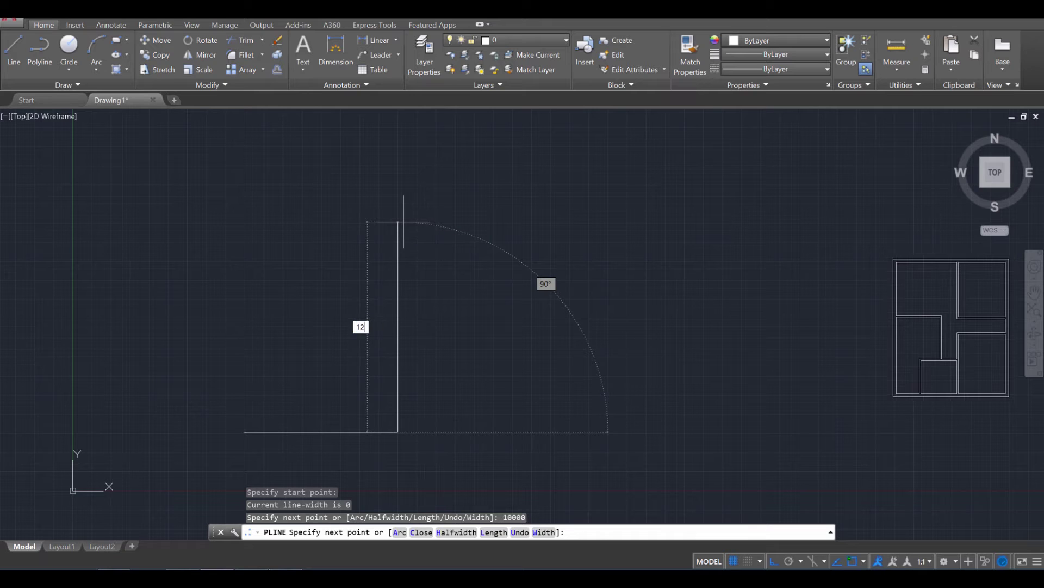
text(000)
key(Return)
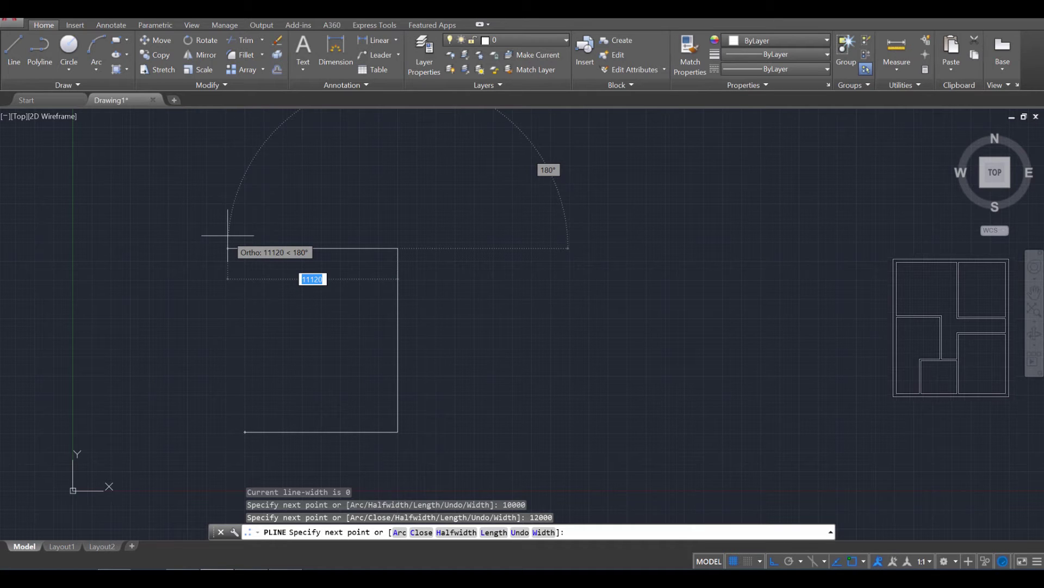
text(10000)
key(Return)
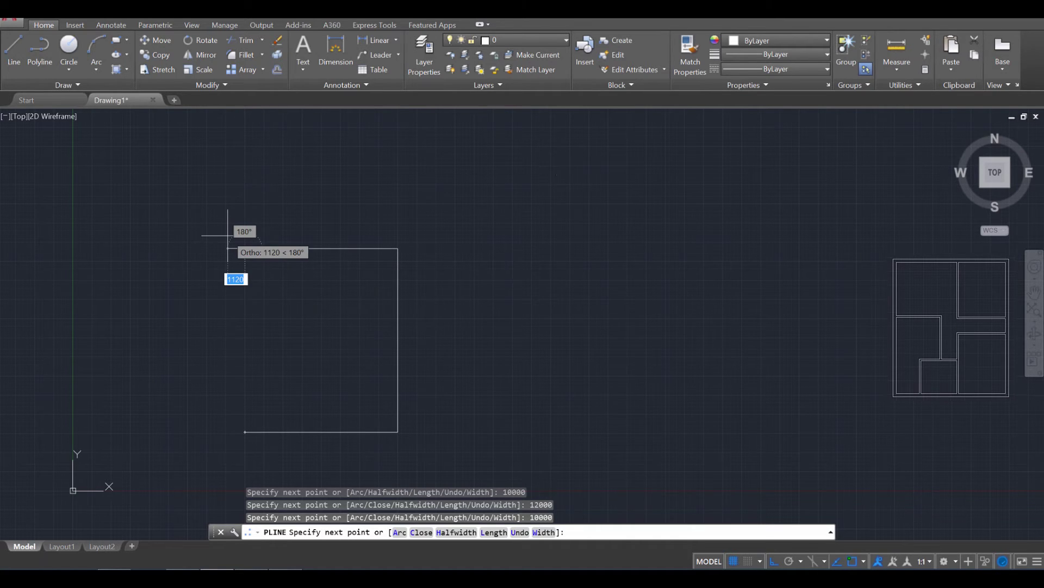
click(245, 432)
scroll(383, 416, up, 2)
scroll(343, 411, down, 2)
key(Escape)
key(Escape)
key(Escape)
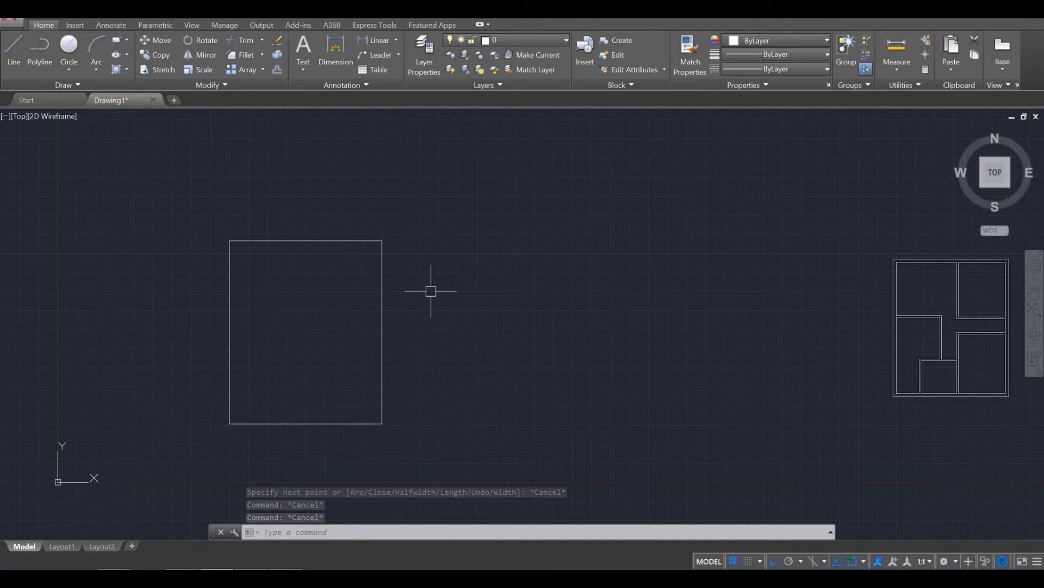
Offset the outline rectangle by 300 to create the inner line of the exterior walls.
text(of)
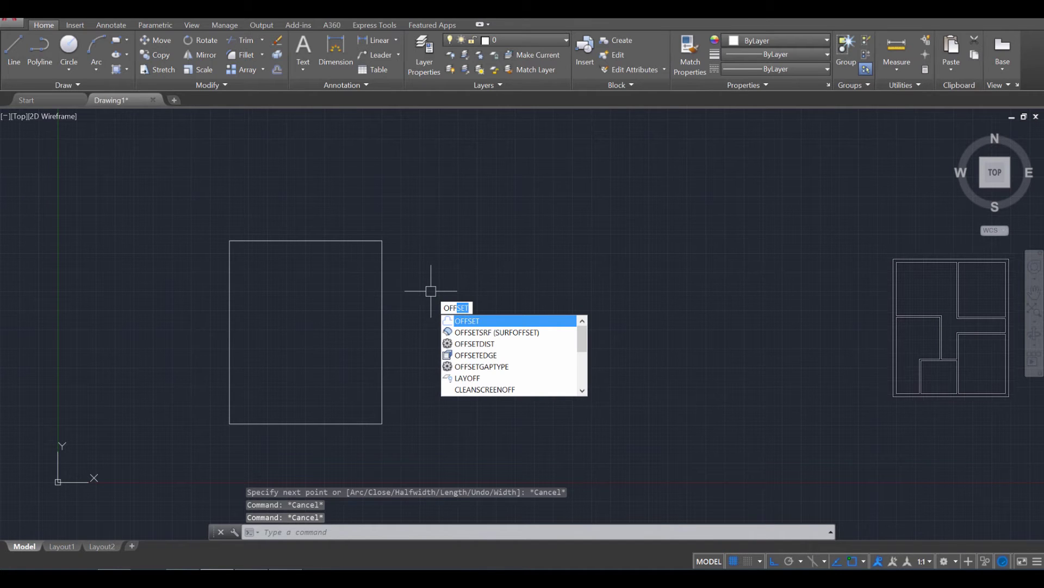
key(Return)
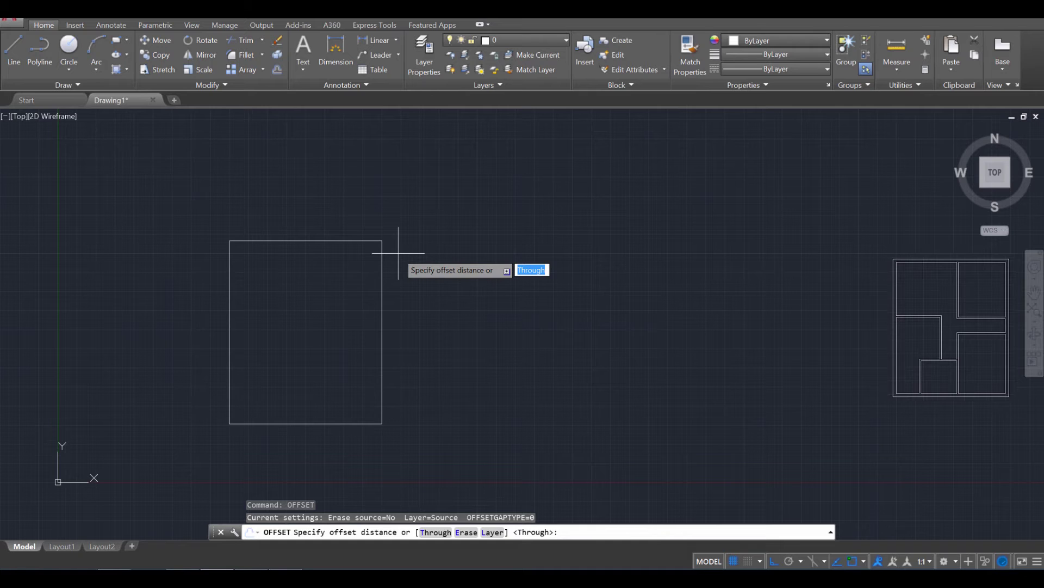
text(300)
key(Return)
click(383, 289)
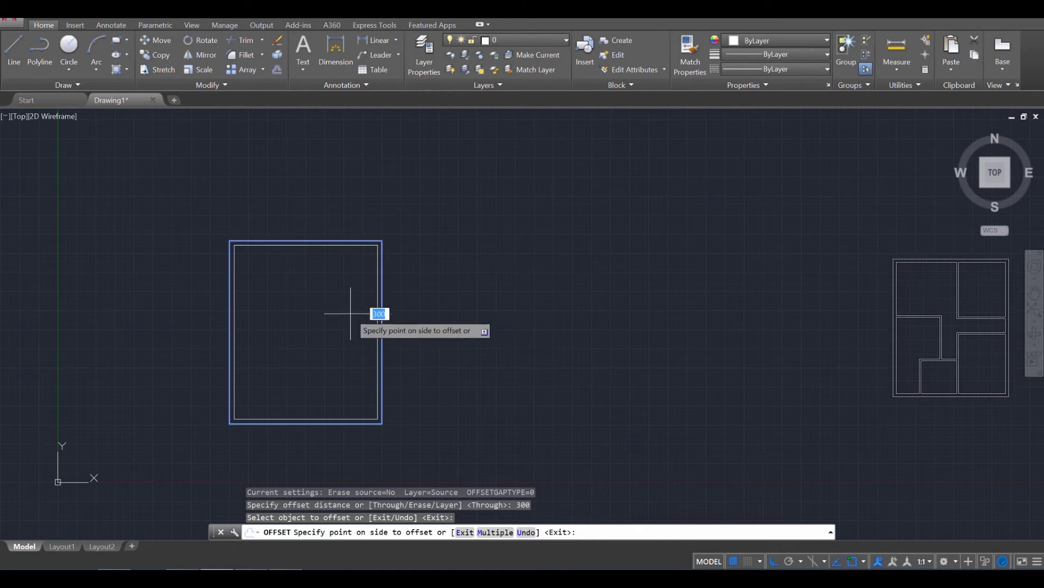
click(425, 299)
middle_drag(331, 352, 345, 356)
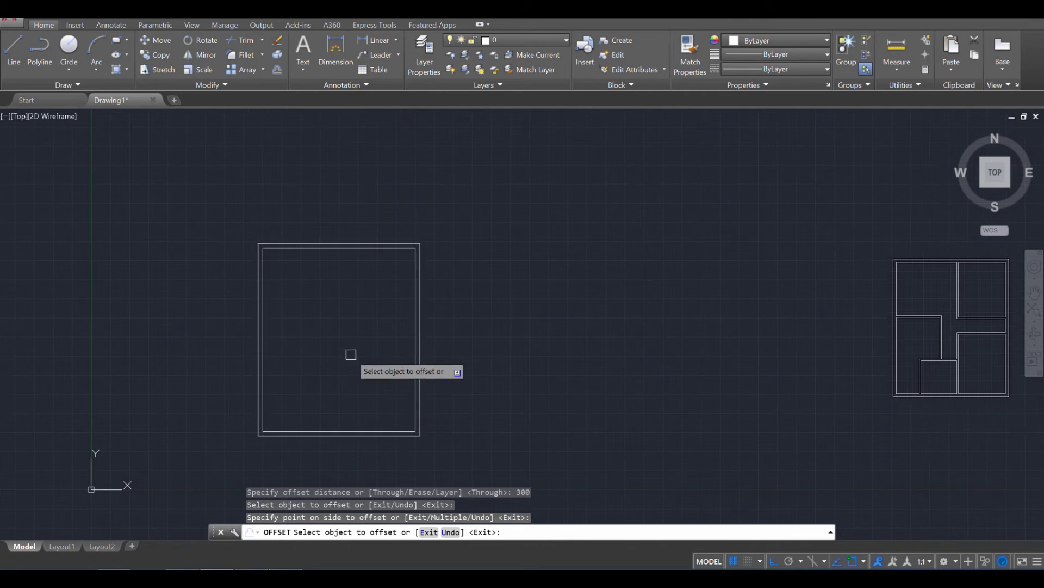
scroll(304, 419, up, 2)
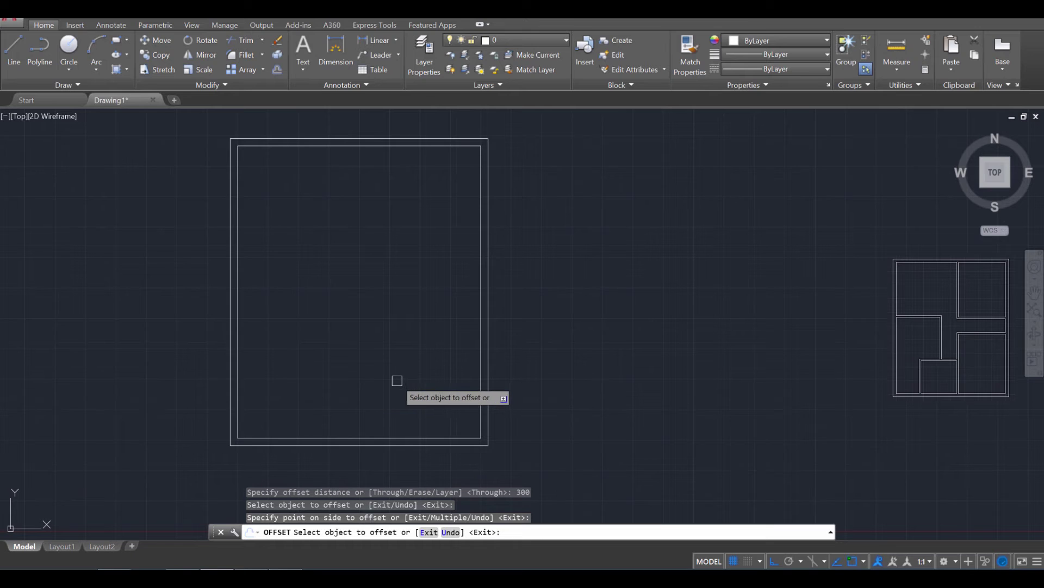
key(Escape)
key(Escape)
key(Escape)
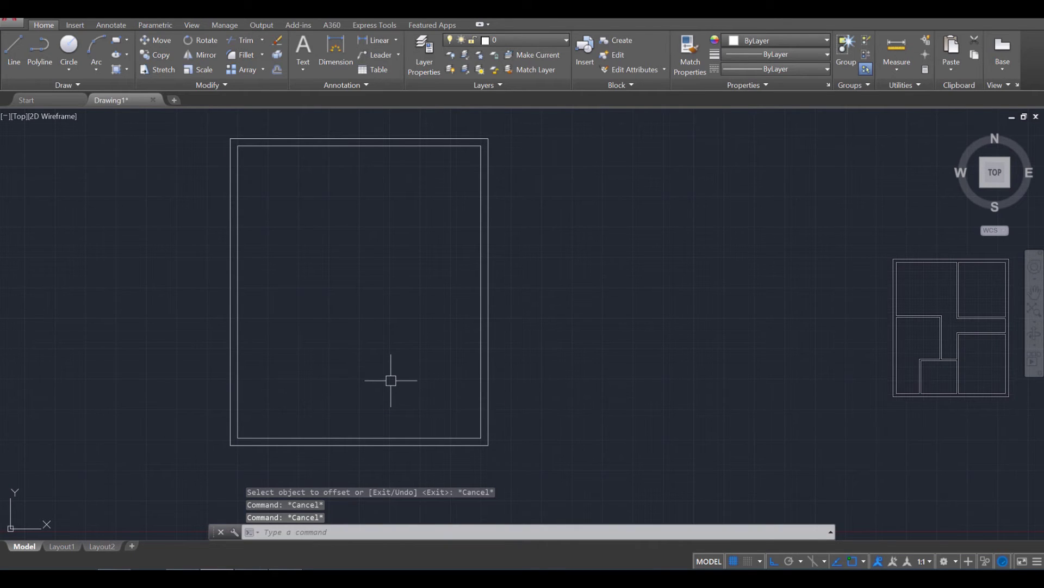
Centre the wall outline in view and enable all object snap modes in Object Snap Settings.
middle_drag(321, 334, 286, 345)
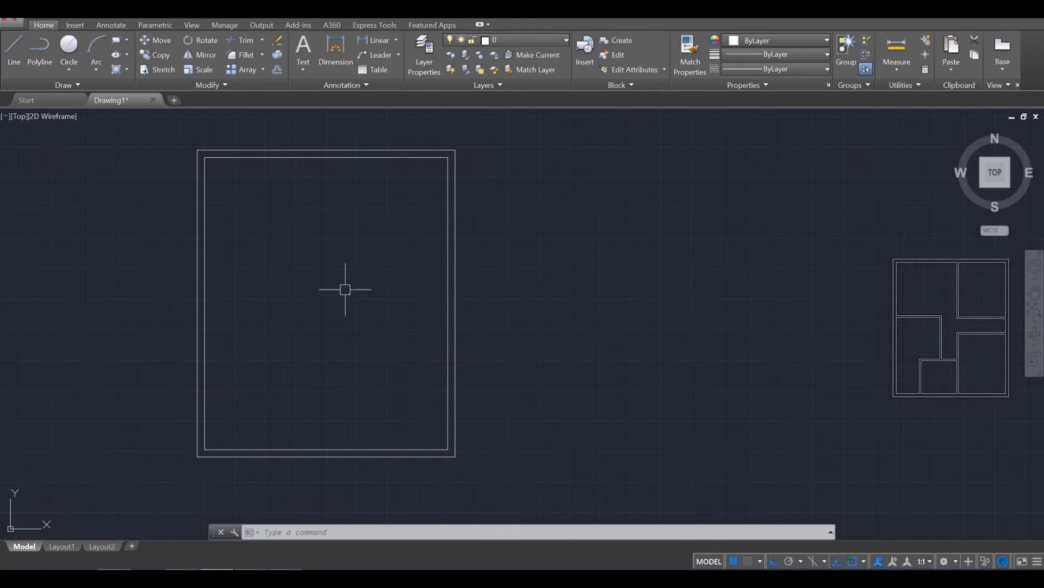
middle_drag(553, 378, 696, 394)
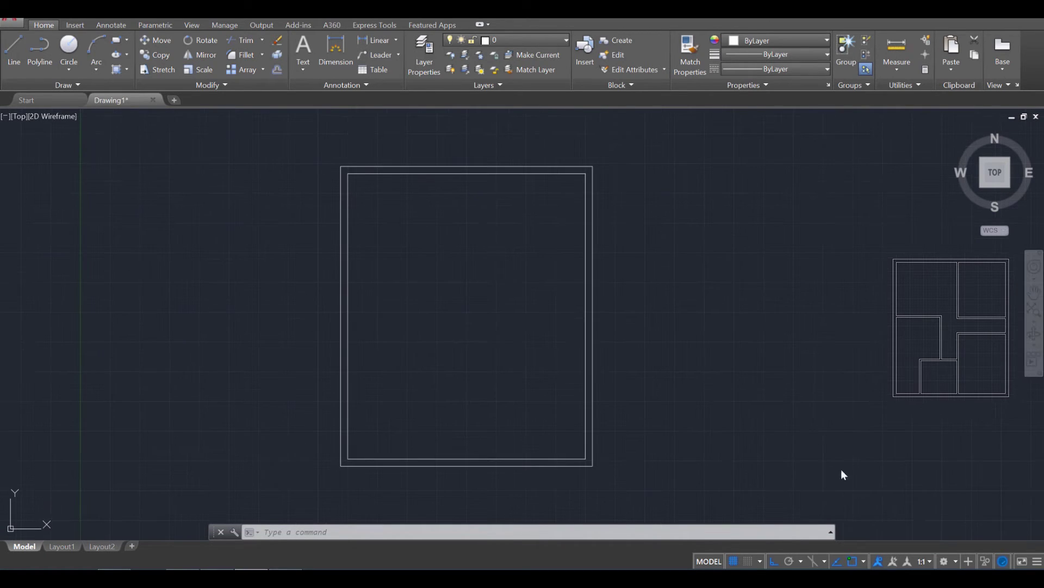
click(864, 563)
click(866, 547)
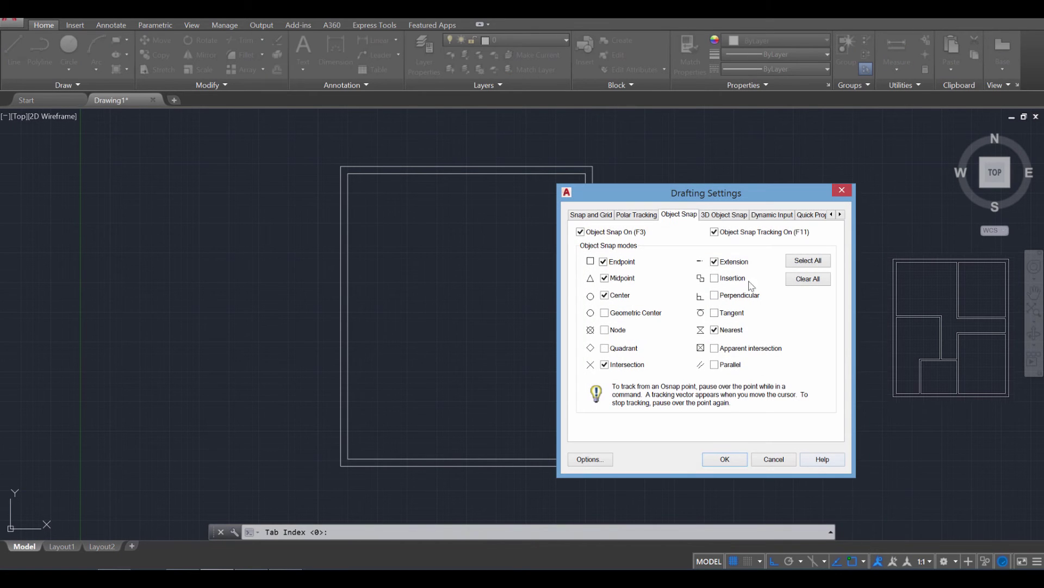
click(802, 262)
click(725, 460)
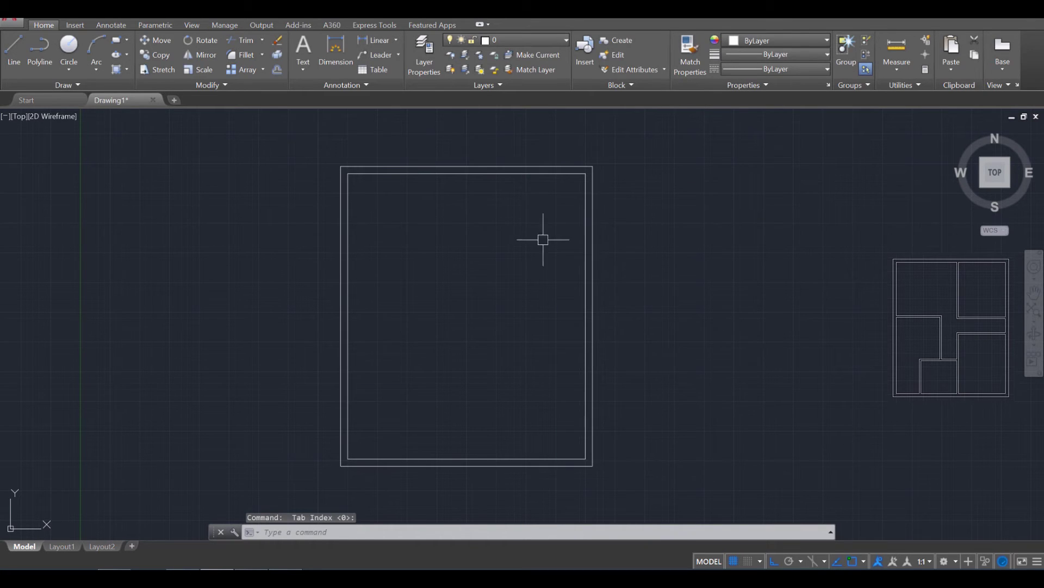
key(Escape)
key(Escape)
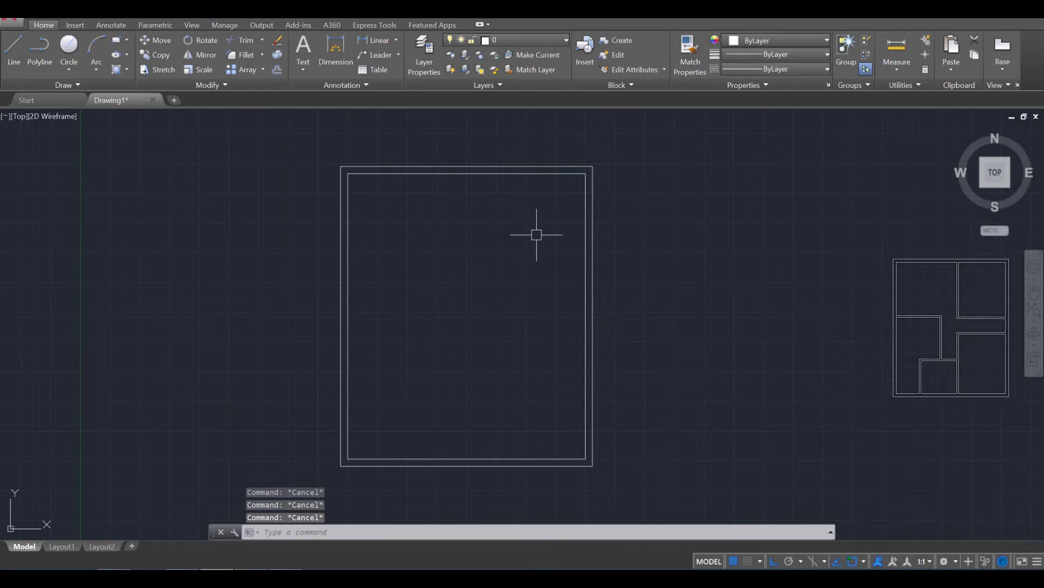
Draw a partition 5000 down from the top inner wall, ending on the right wall.
text(LINE)
key(Return)
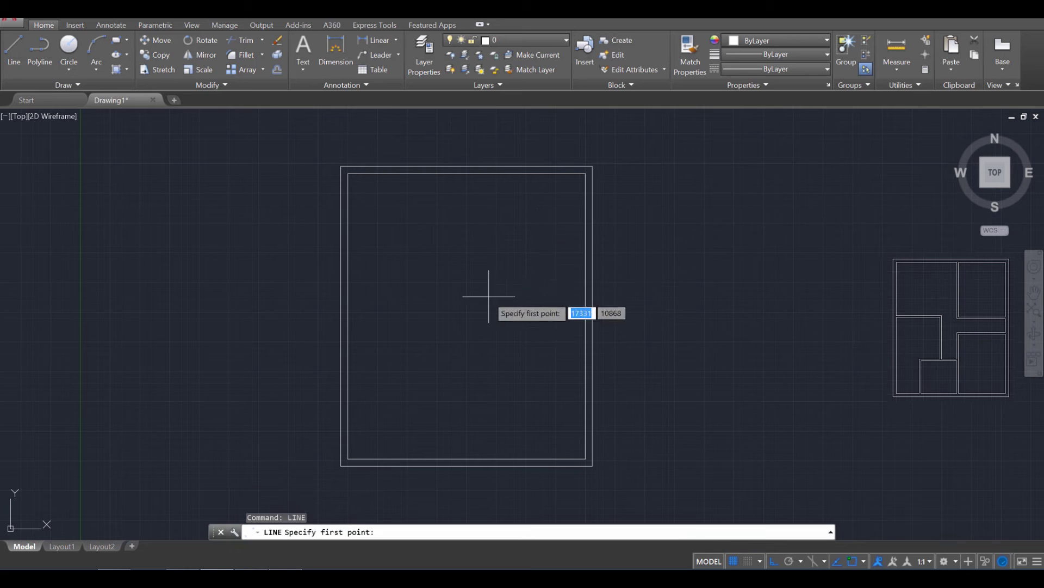
click(485, 174)
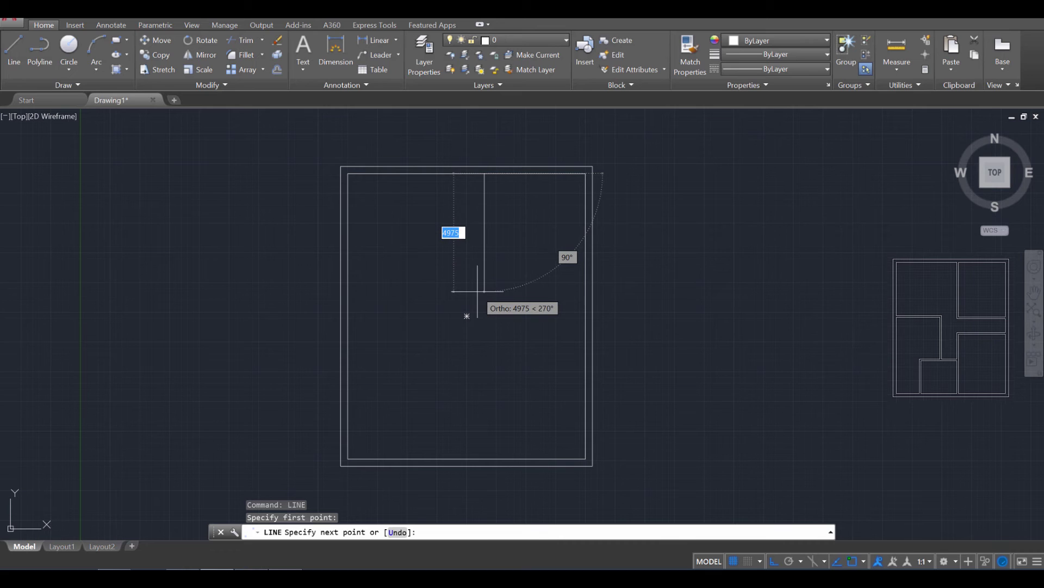
text(5)
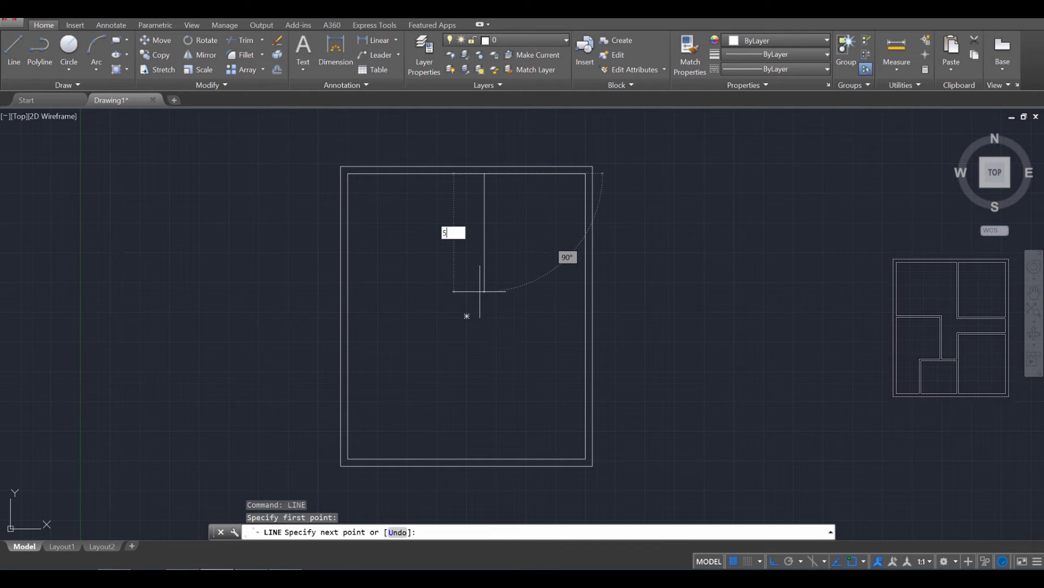
text(000)
key(Return)
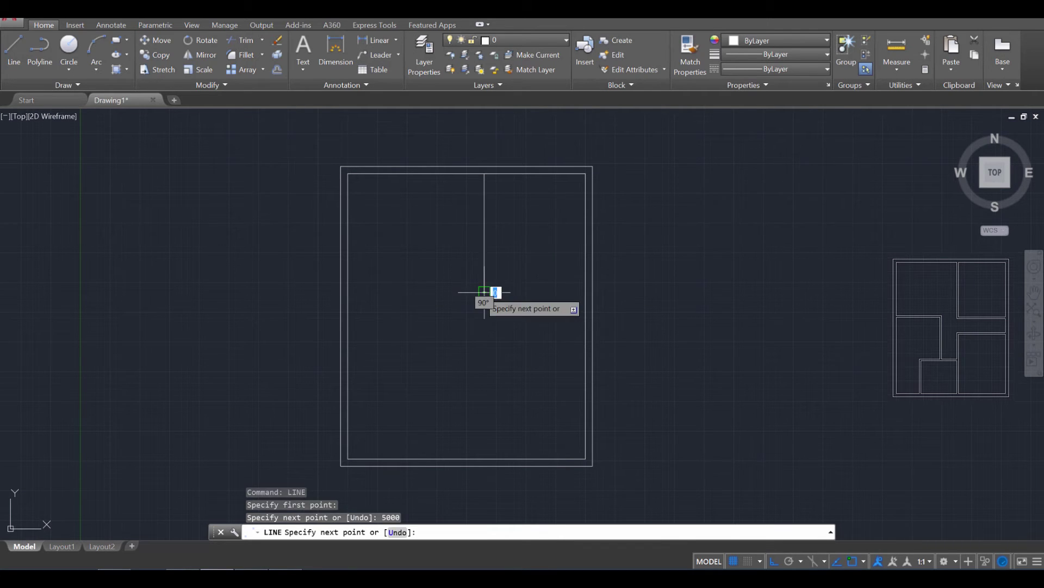
click(585, 293)
key(Escape)
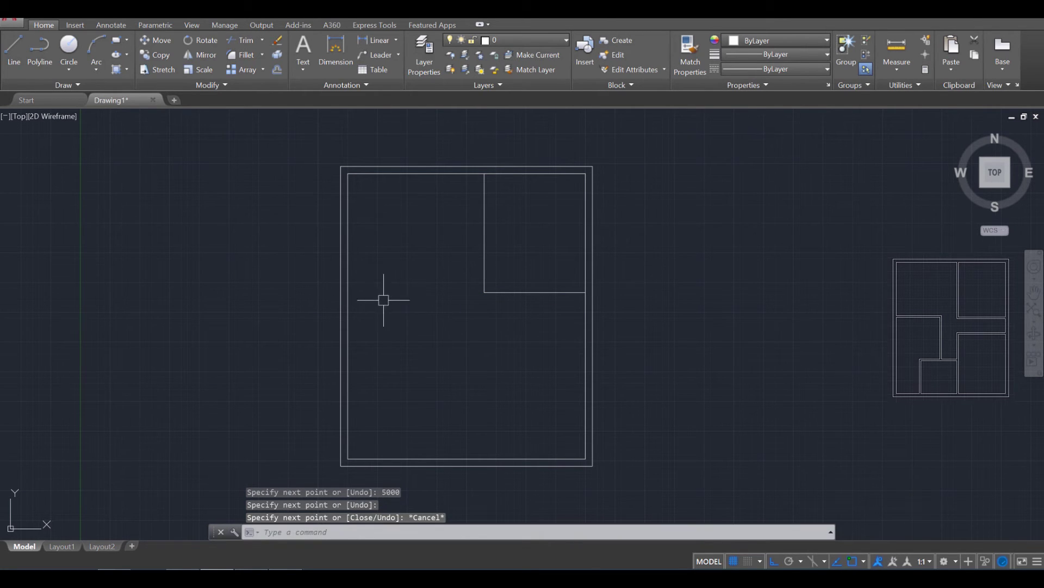
Draw a second partition up from the bottom wall and across to the right wall.
text(line)
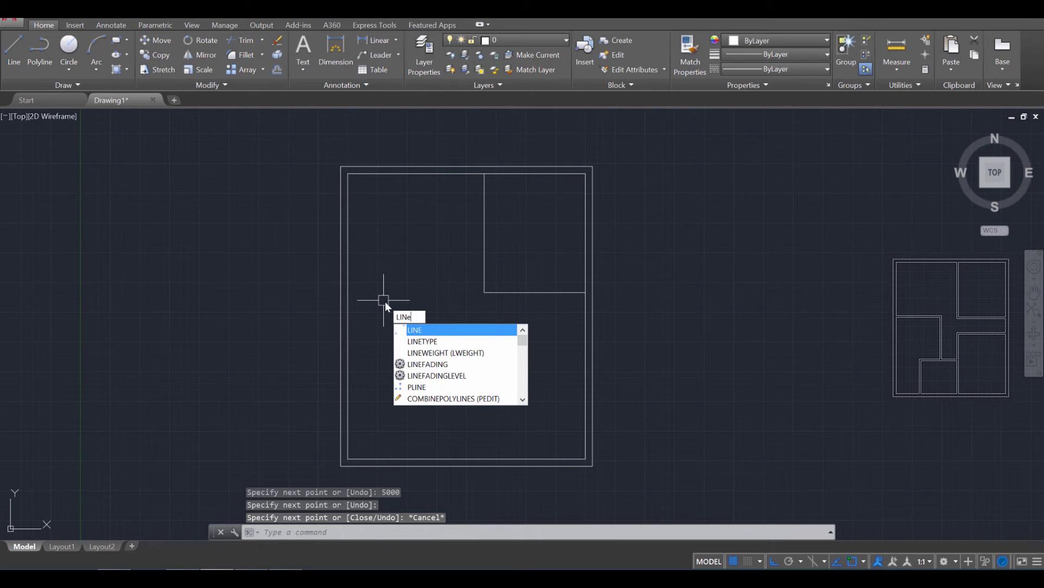
key(Return)
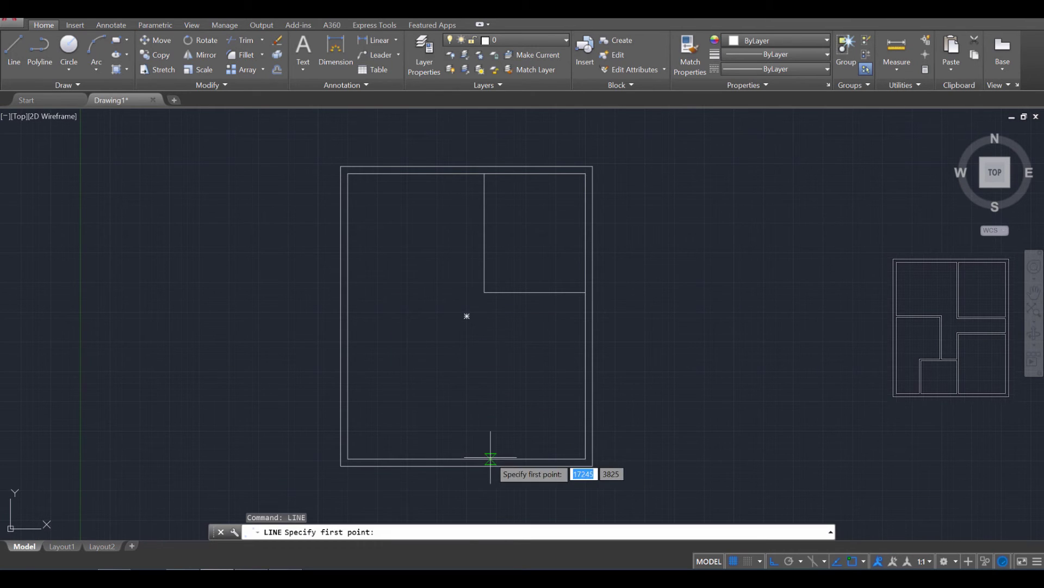
click(484, 459)
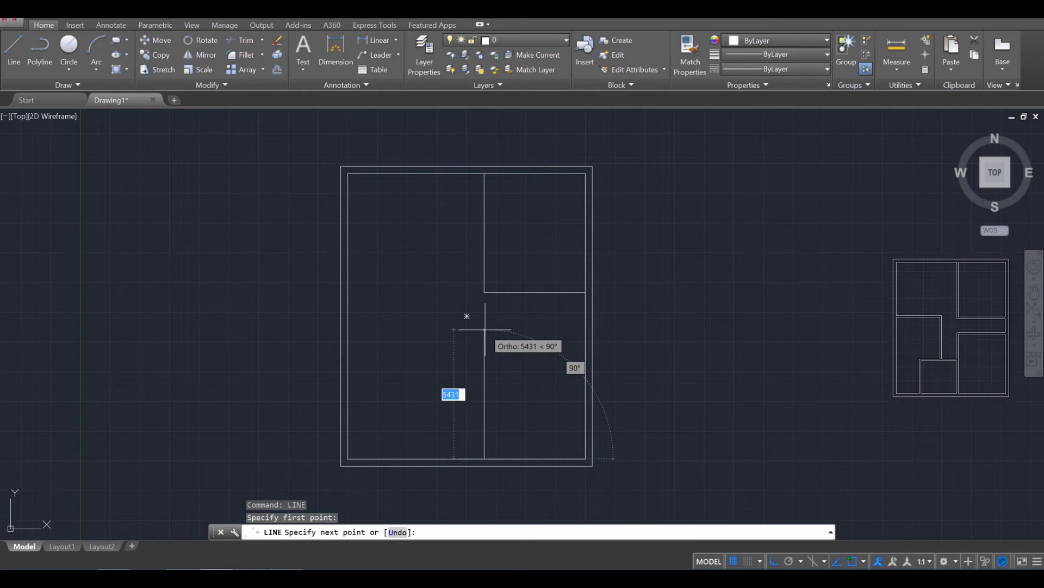
click(484, 329)
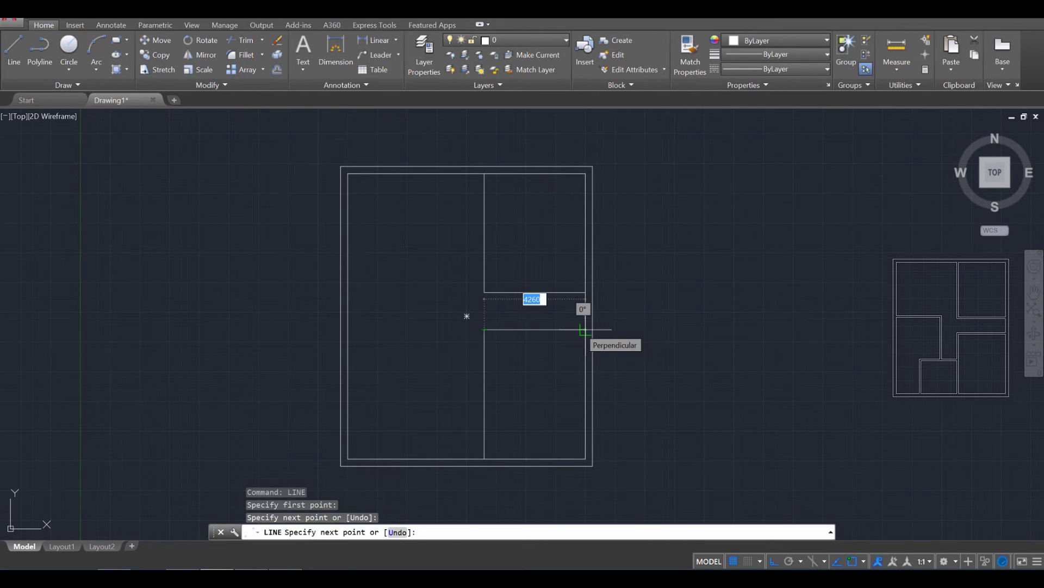
click(582, 329)
key(Escape)
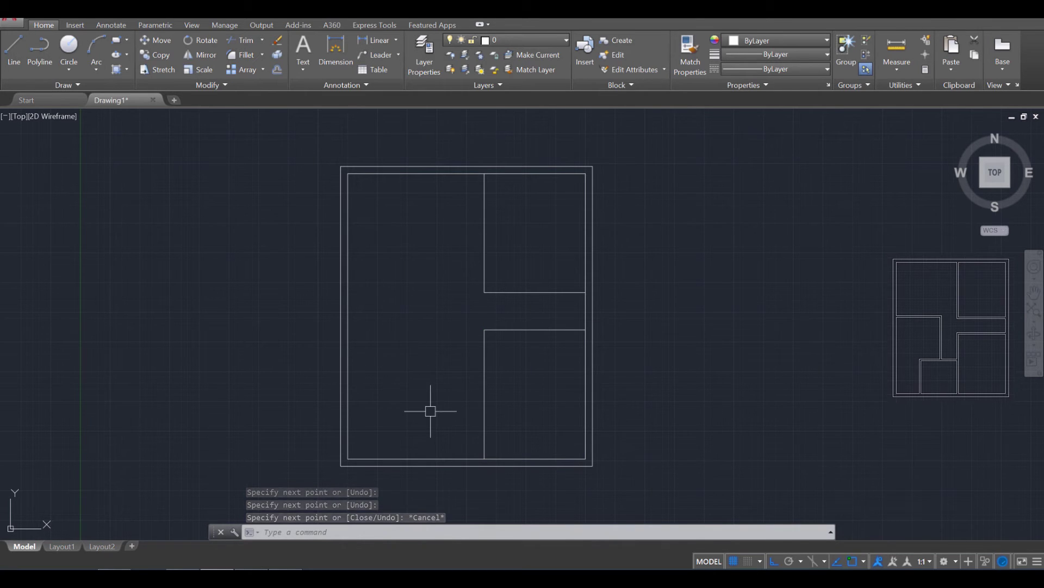
Draw the small room's wall 3000 up from the bottom wall, closing against the partition.
text(line)
key(Return)
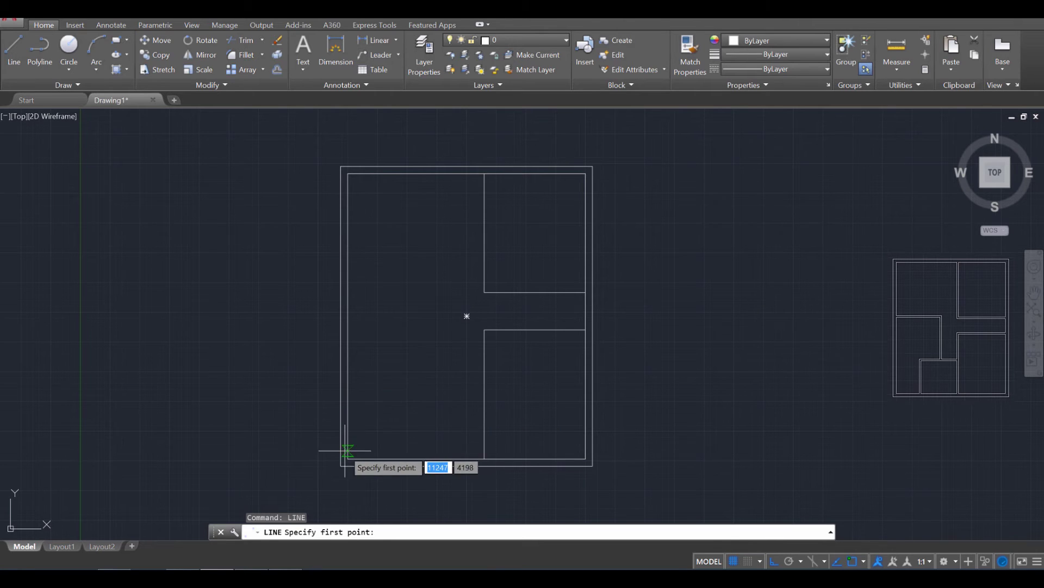
click(401, 458)
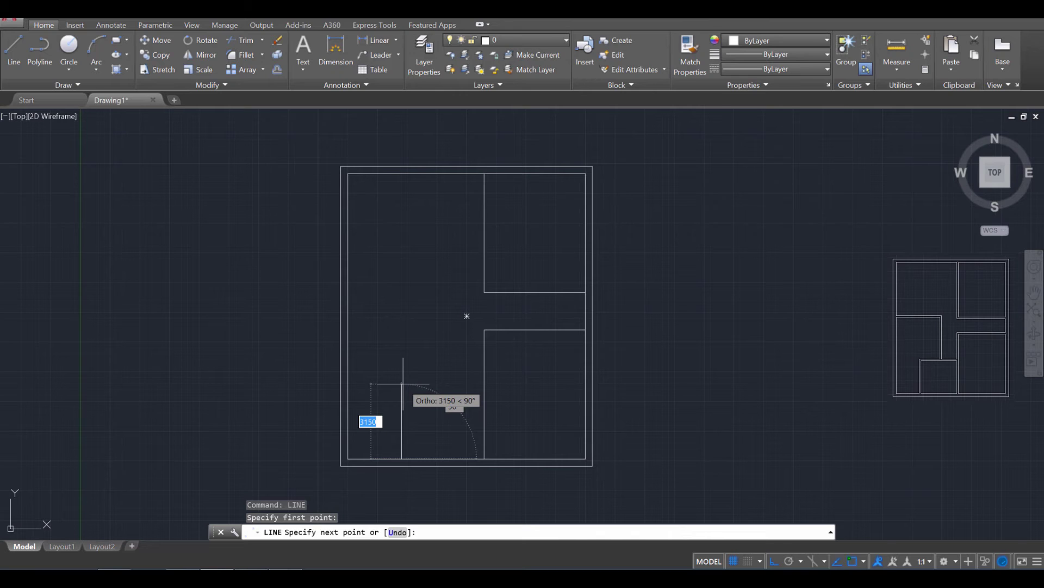
text(3)
key(Return)
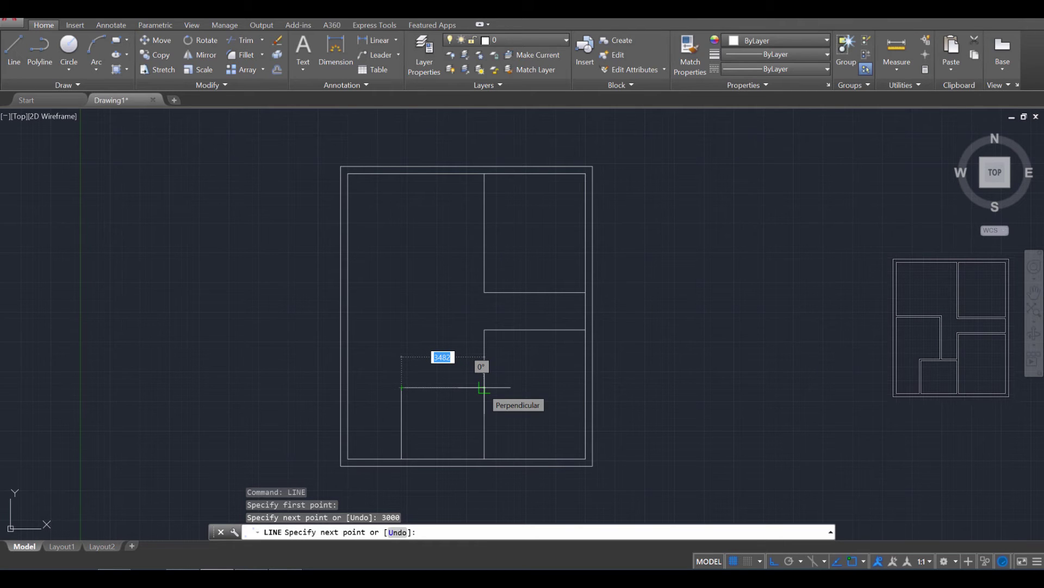
click(483, 387)
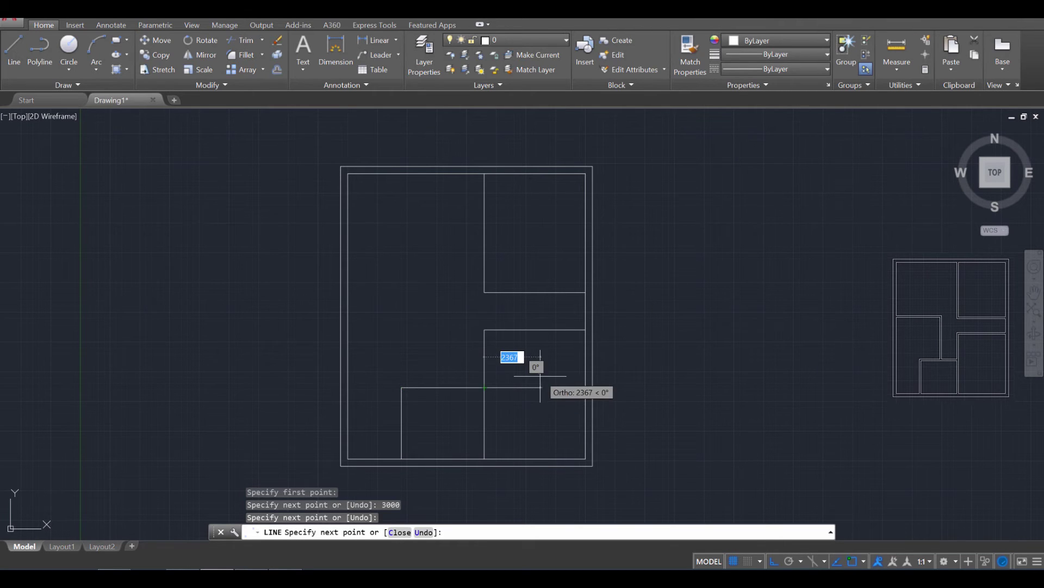
key(Escape)
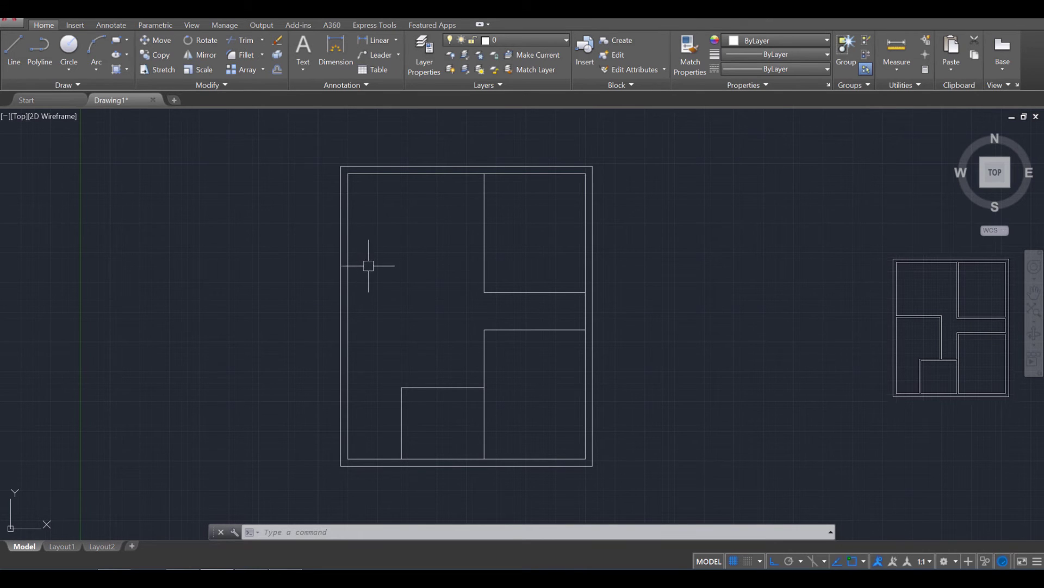
Draw a 4000-long partition from the left inner wall, dropping down to the small room.
text(ine)
key(Return)
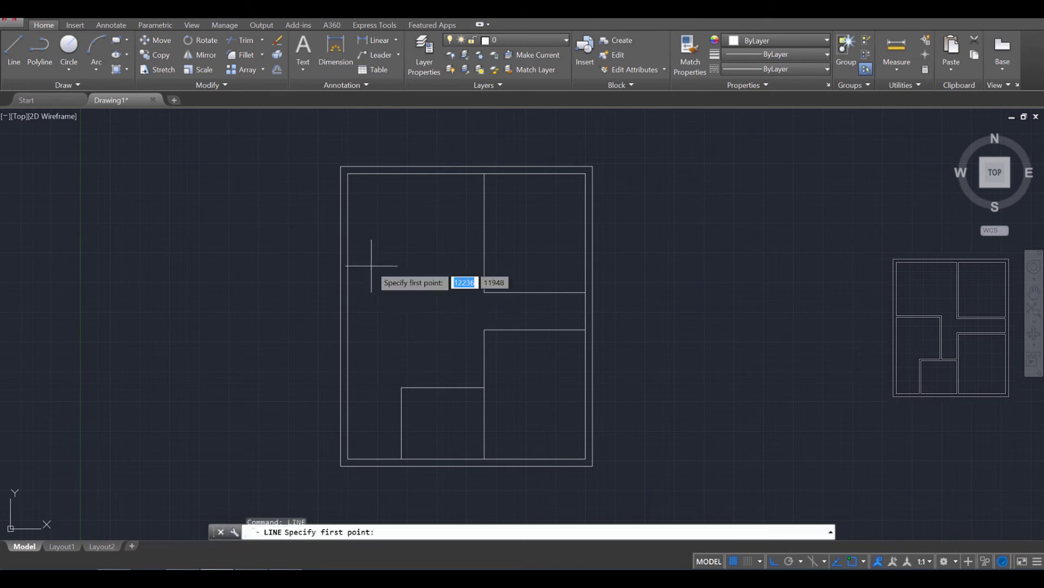
click(347, 292)
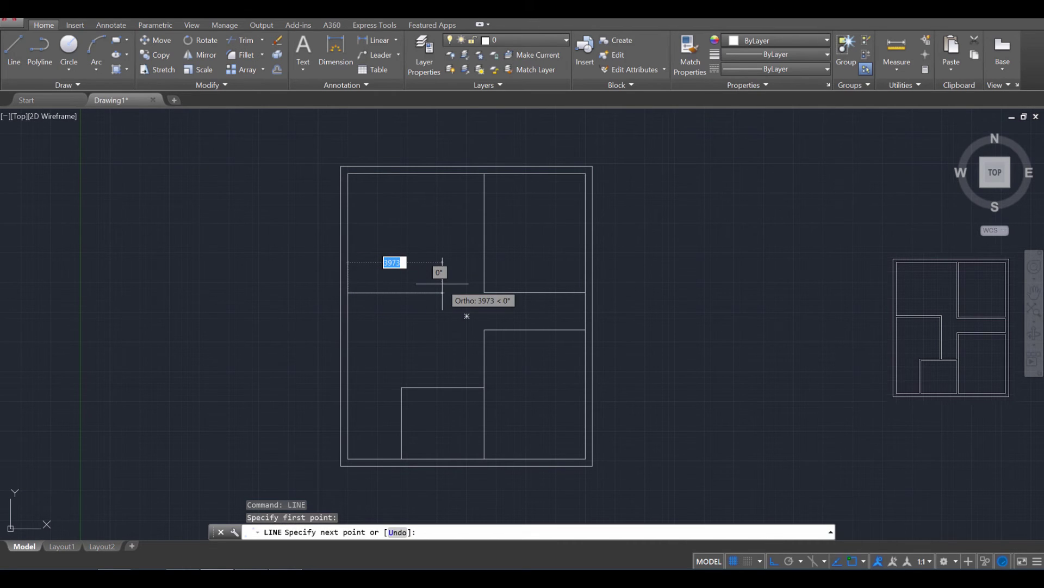
text(4)
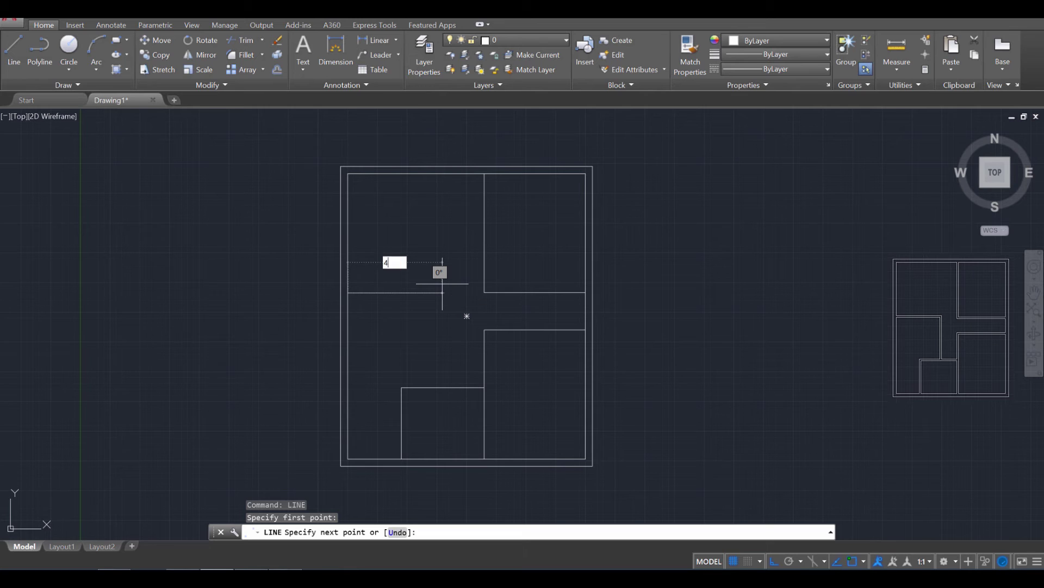
text(000)
key(Return)
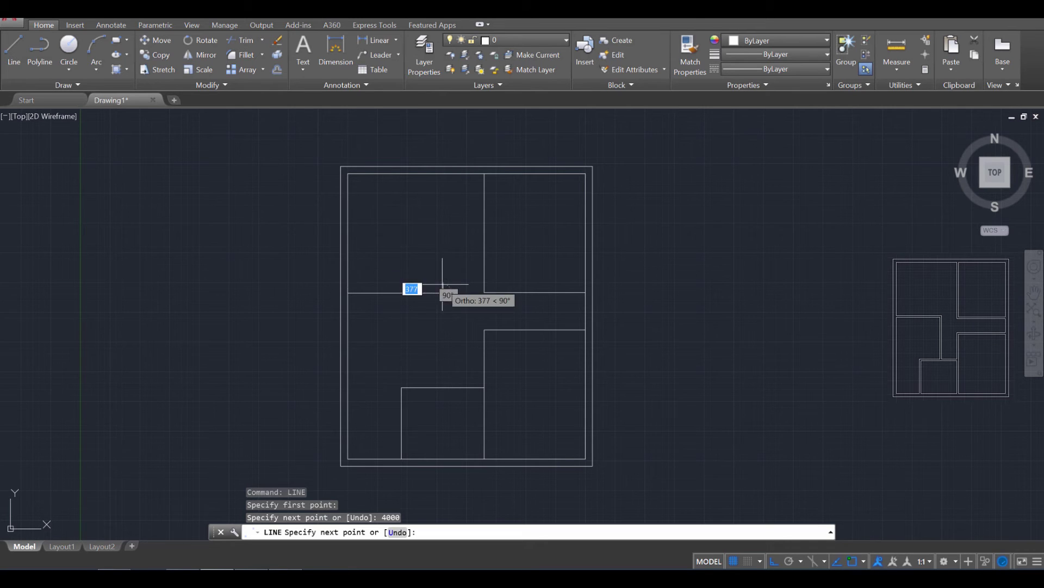
click(444, 387)
key(Escape)
key(Escape)
key(Escape)
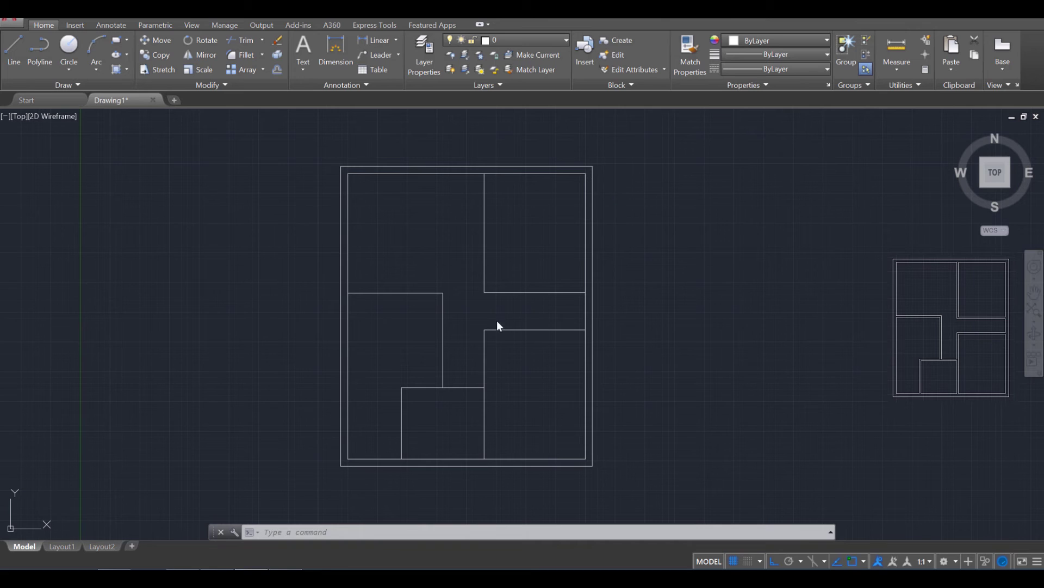
Stretch the bottom wall line of the top-right room to 4300 long.
key(Escape)
key(Escape)
key(Escape)
scroll(513, 305, up, 4)
click(513, 269)
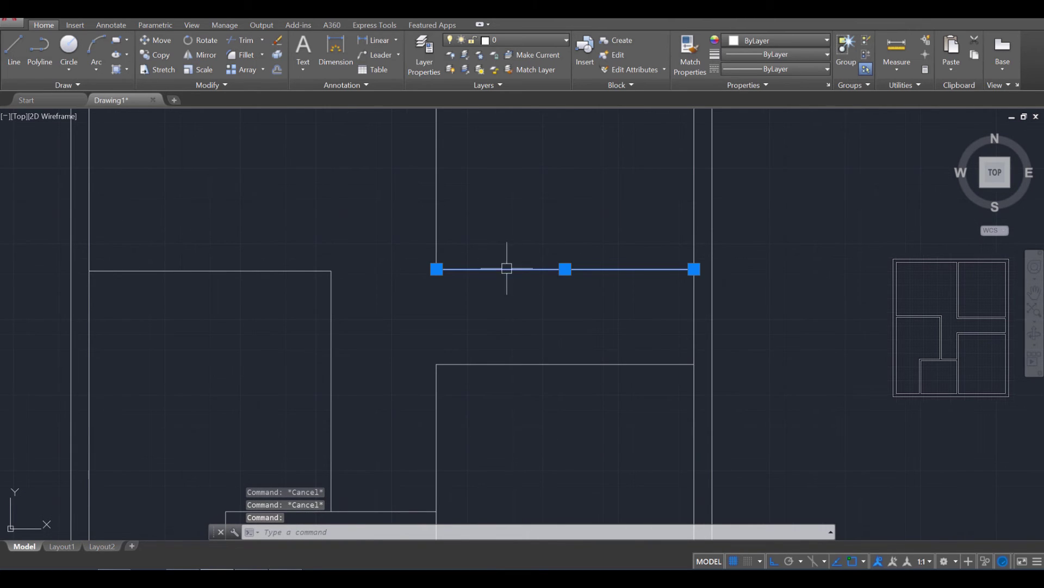
click(437, 269)
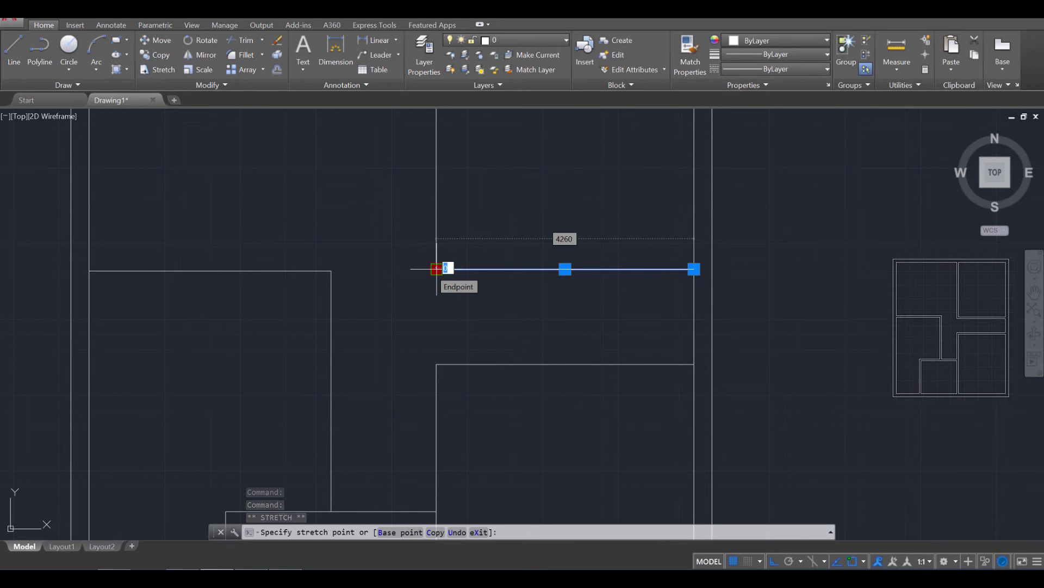
key(Tab)
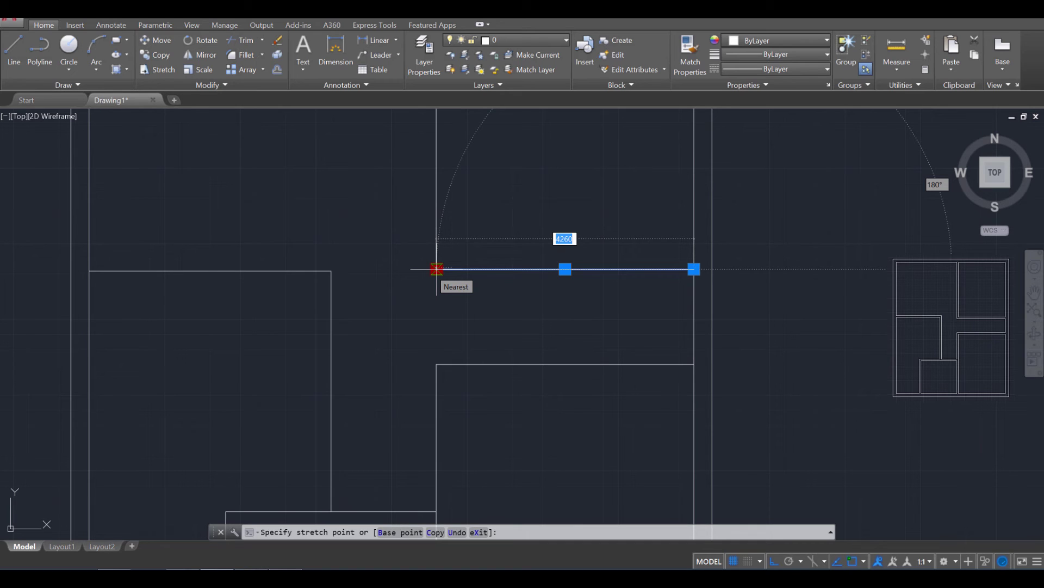
text(4300)
key(Return)
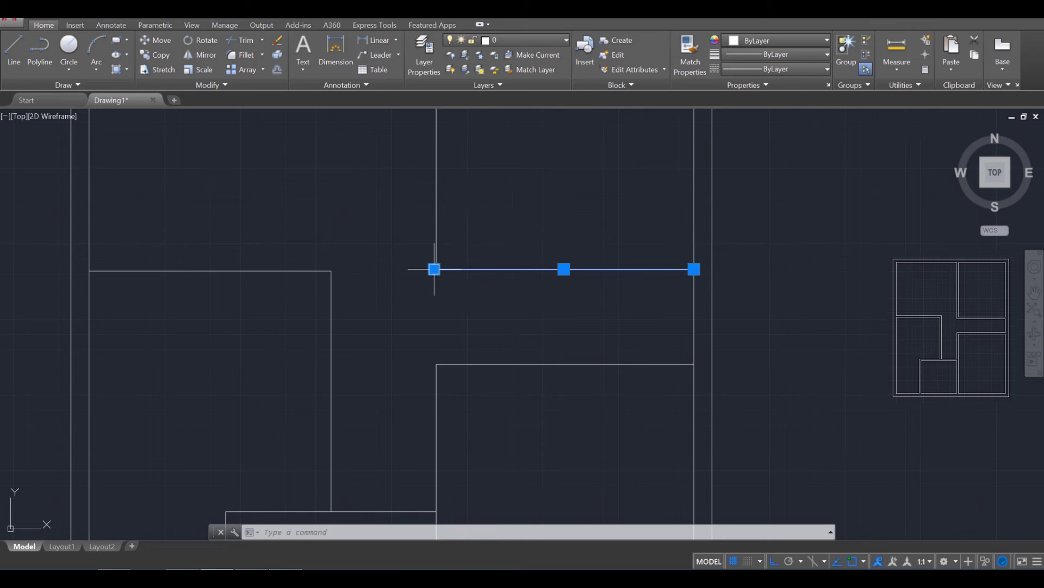
mouse_move(434, 269)
scroll(441, 267, up, 8)
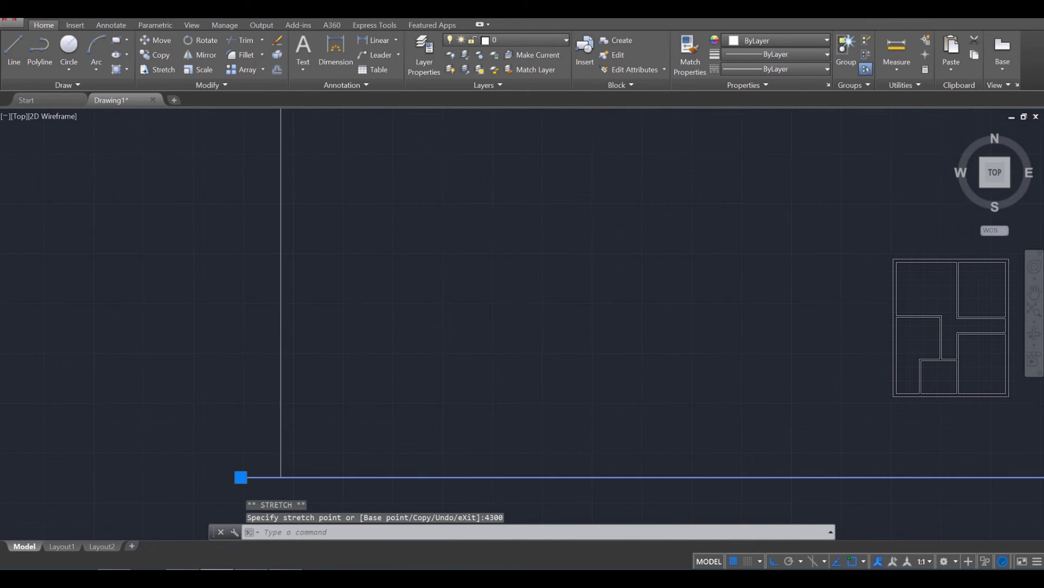
key(Escape)
key(Escape)
key(Escape)
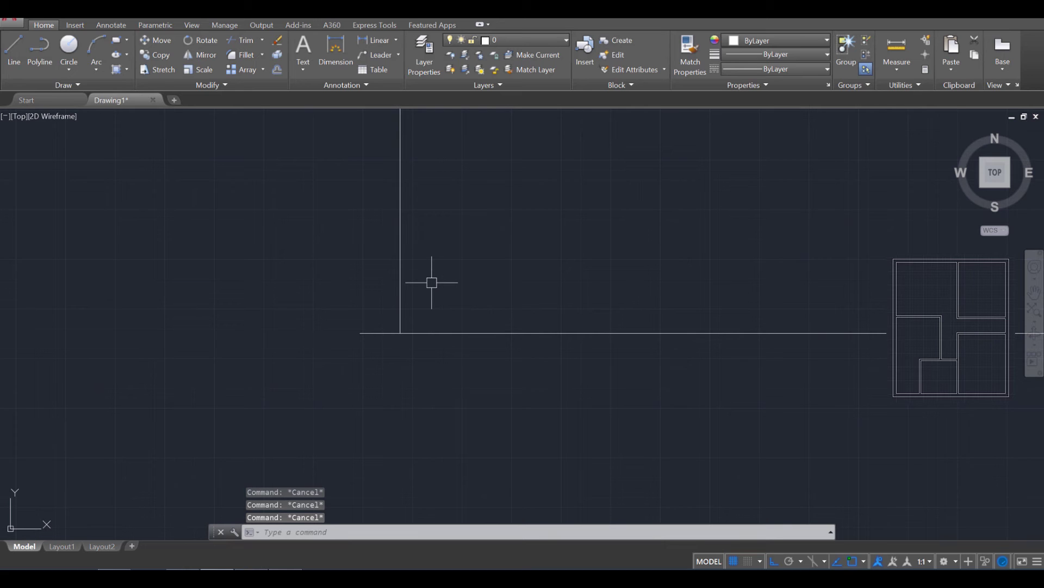
Move the vertical wall line from the intersection onto the horizontal line's left end.
text(move)
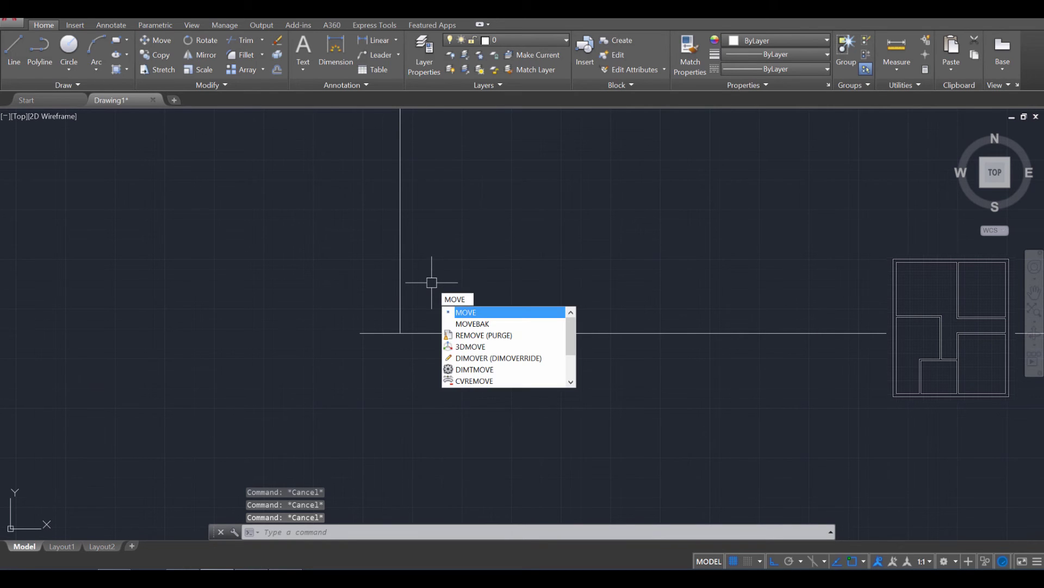
key(Return)
click(447, 293)
click(349, 236)
key(Return)
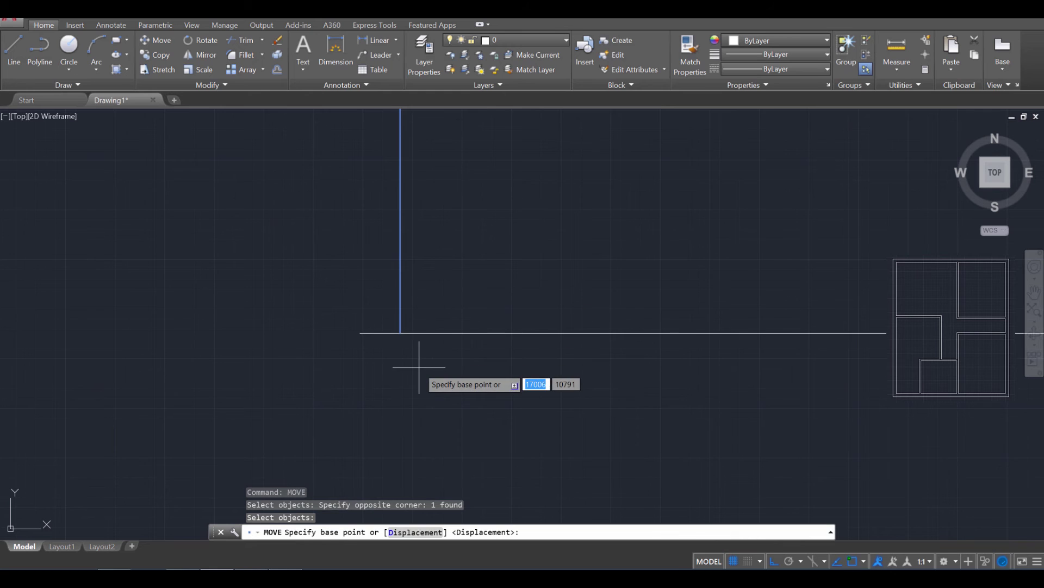
click(400, 333)
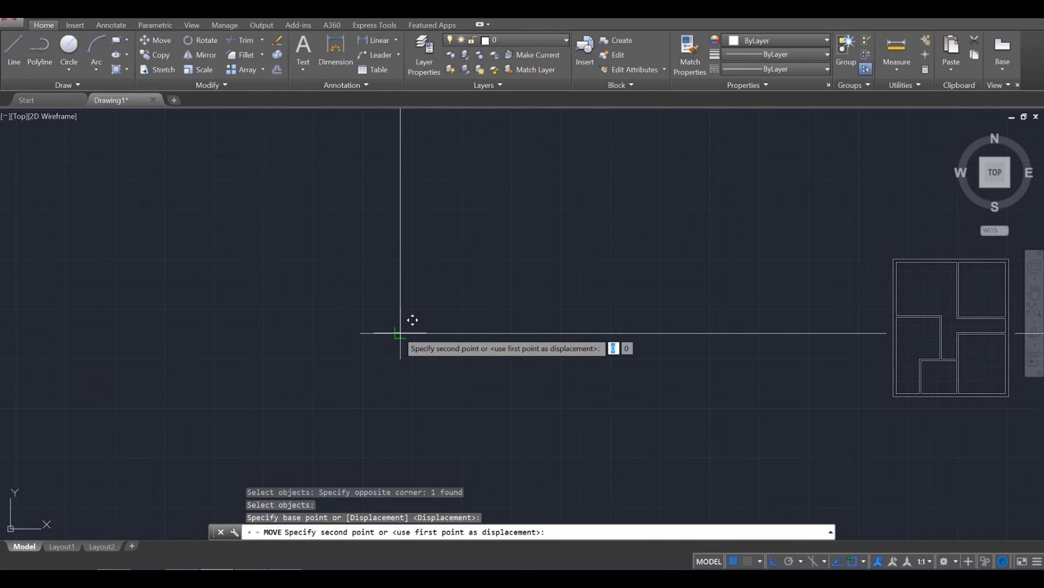
click(360, 333)
scroll(430, 367, down, 6)
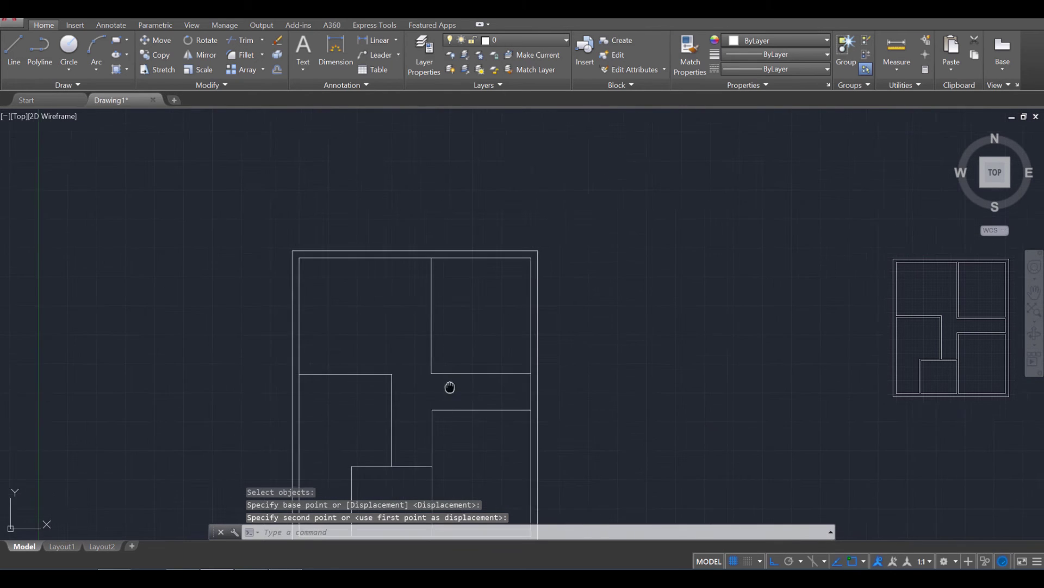
middle_drag(450, 387, 455, 308)
scroll(432, 241, up, 6)
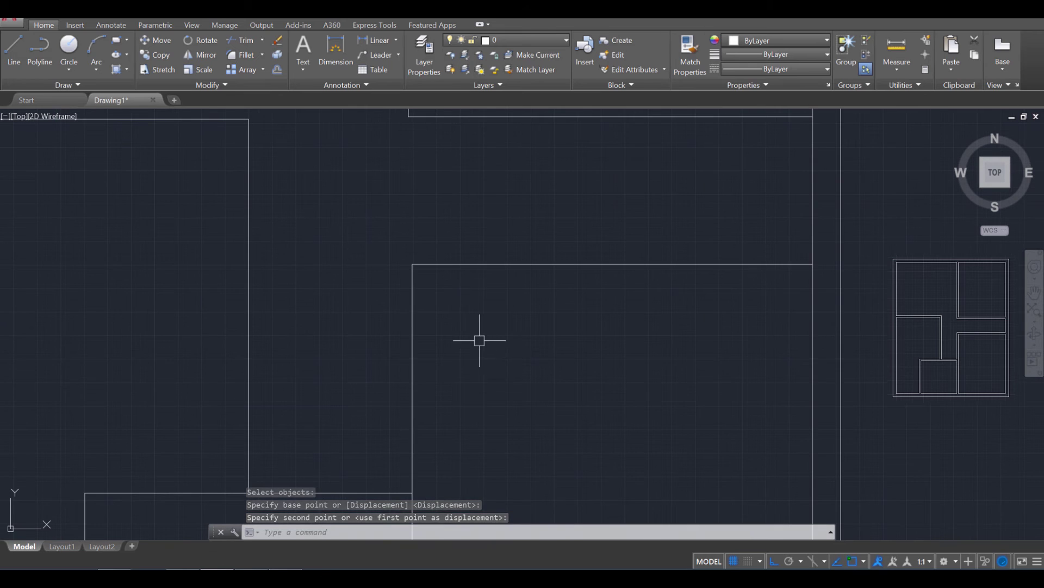
Grip-stretch the interior horizontal wall line from its left end to 4300.
key(Escape)
key(Escape)
click(464, 265)
click(412, 265)
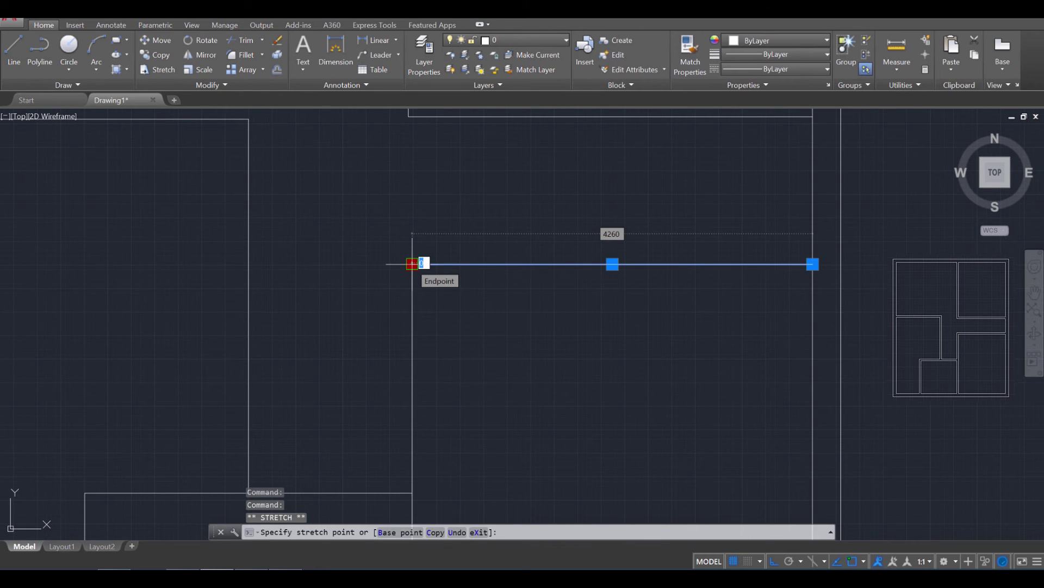
key(Tab)
text(4)
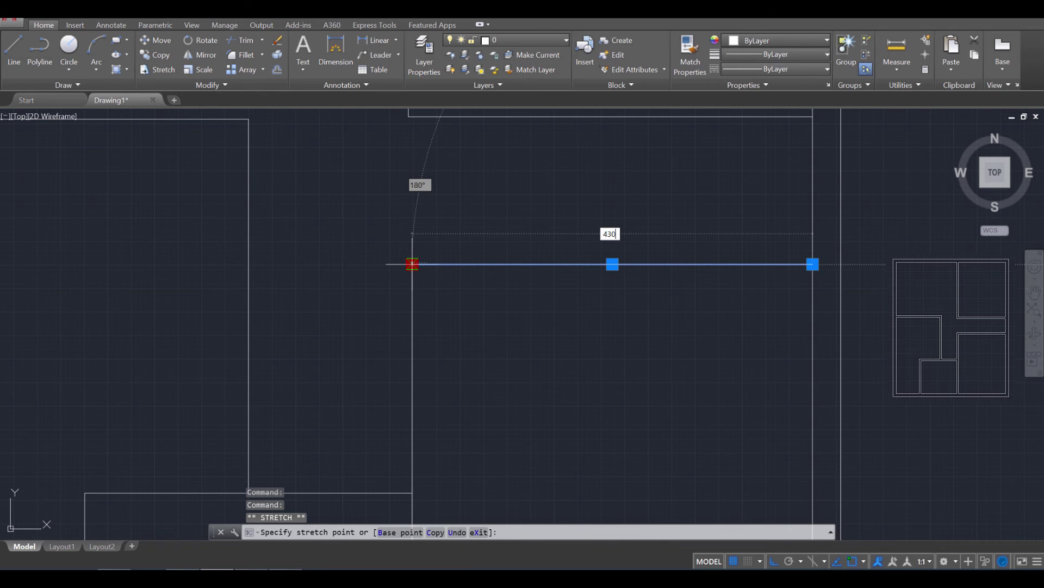
key(Return)
scroll(416, 269, up, 3)
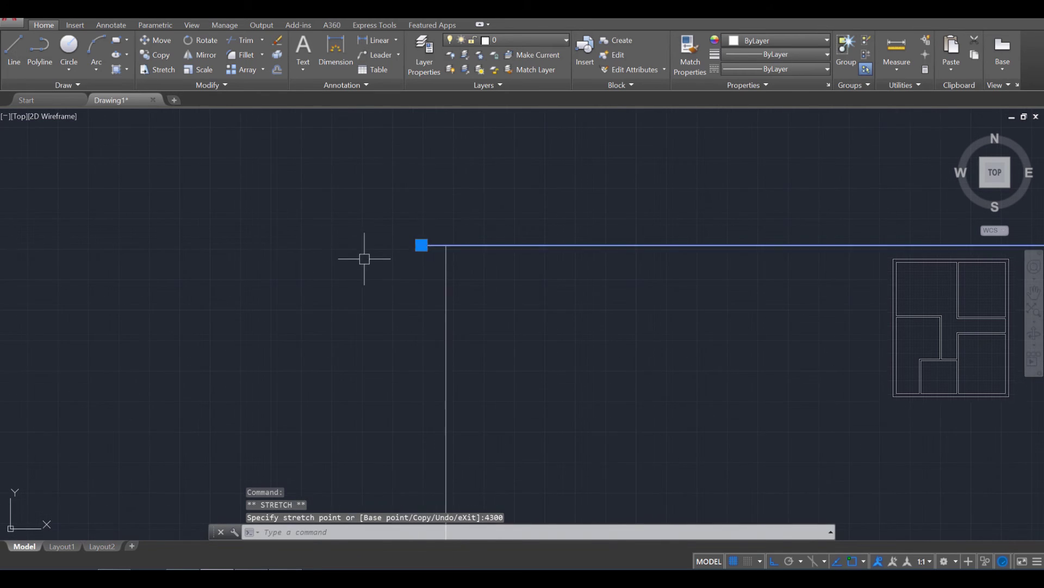
key(Escape)
key(Escape)
key(Escape)
Move another vertical wall line from a picked base point to its new position.
click(490, 327)
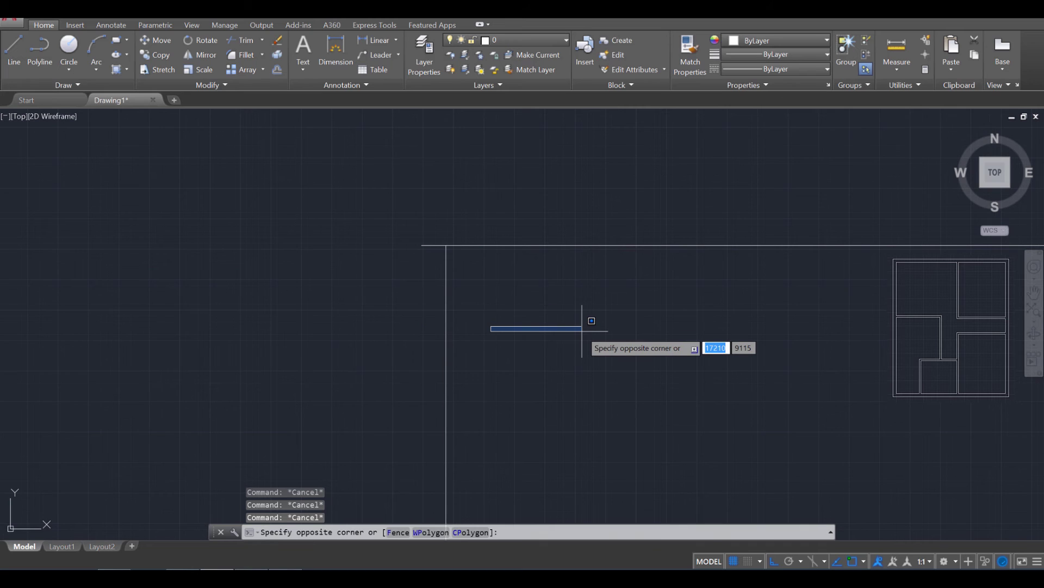
key(Escape)
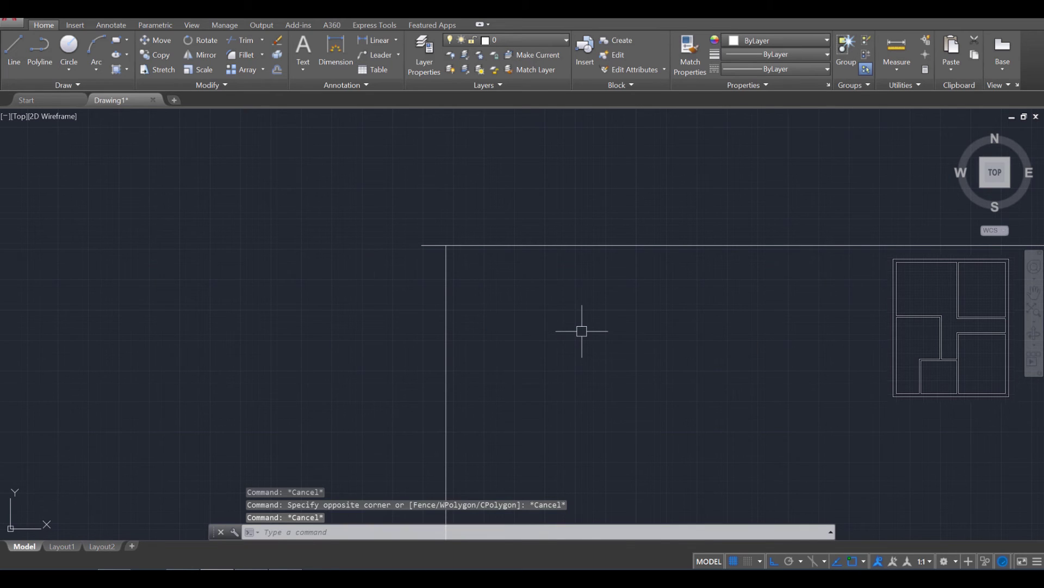
key(Return)
click(518, 384)
click(407, 292)
key(Return)
click(441, 244)
middle_drag(423, 241, 485, 299)
scroll(500, 341, down, 6)
middle_drag(527, 357, 641, 135)
scroll(566, 290, up, 4)
scroll(493, 240, up, 2)
scroll(547, 256, down, 2)
scroll(552, 315, up, 4)
scroll(620, 273, up, 2)
Trim the overhanging wall-line end, using both crossing lines as cutting edges.
key(Escape)
key(Escape)
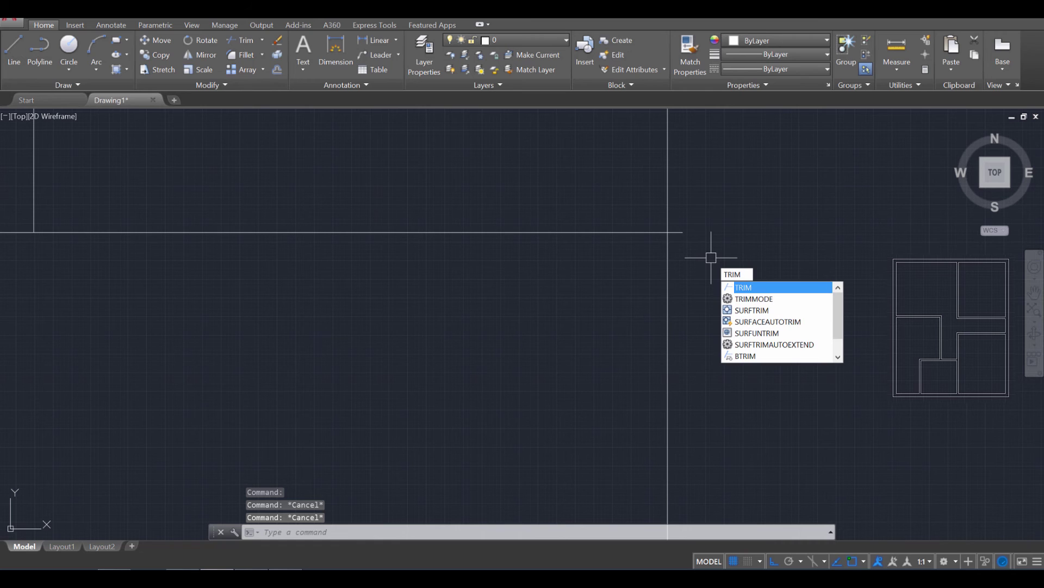
key(Return)
click(742, 319)
click(534, 154)
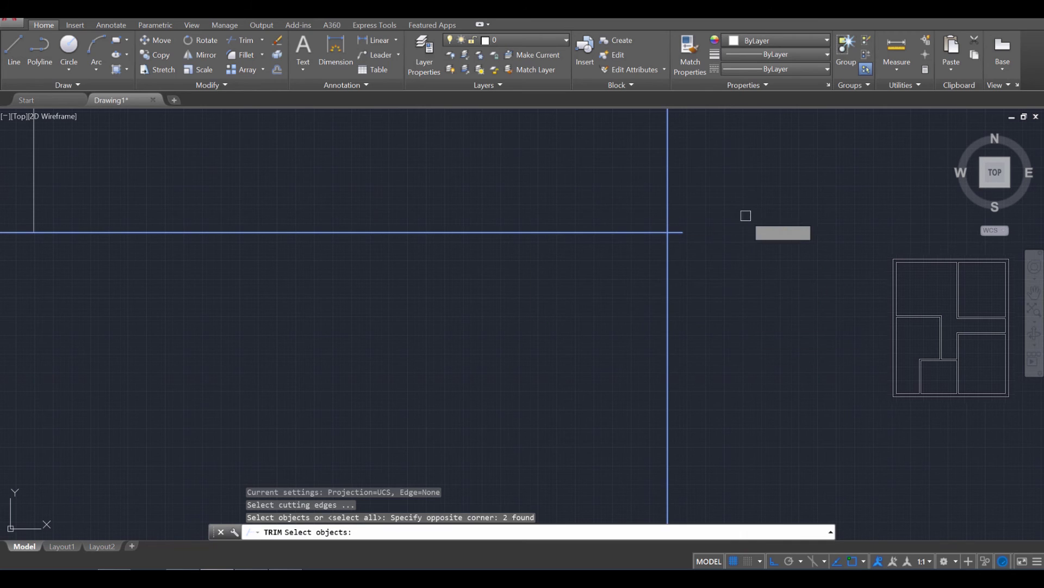
key(Return)
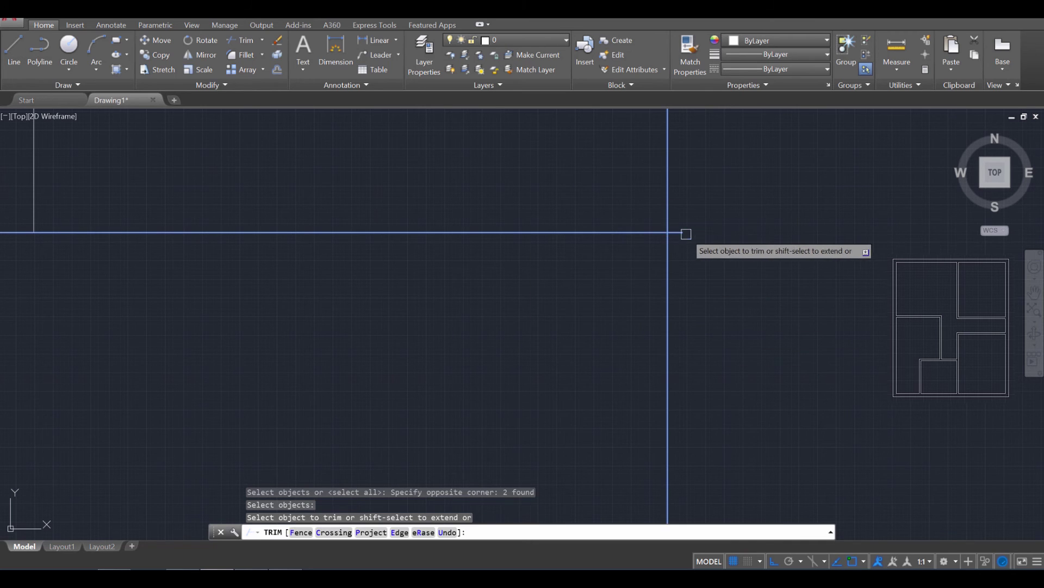
scroll(753, 322, down, 5)
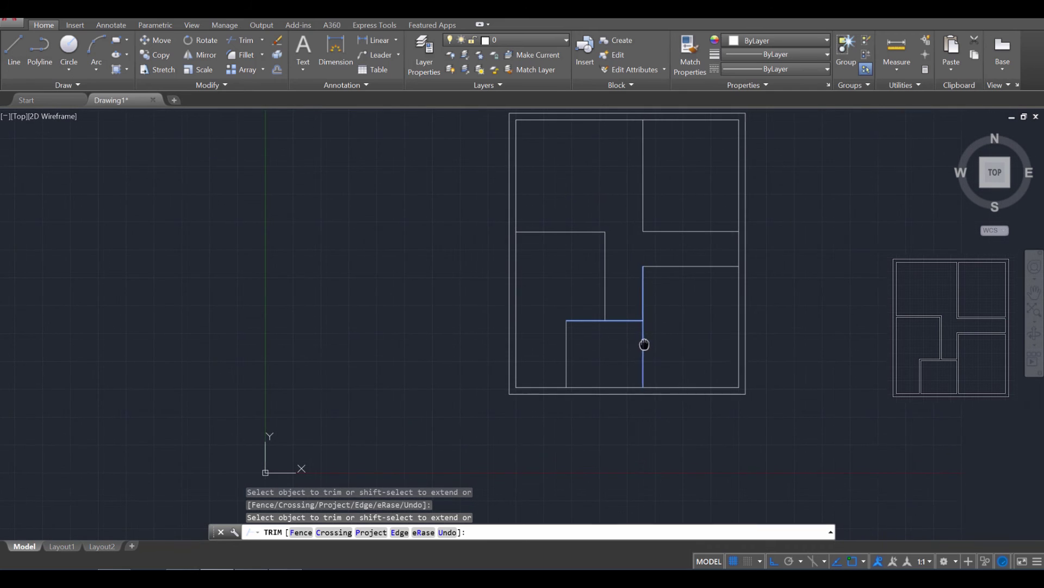
key(Escape)
key(Escape)
middle_drag(645, 296, 585, 325)
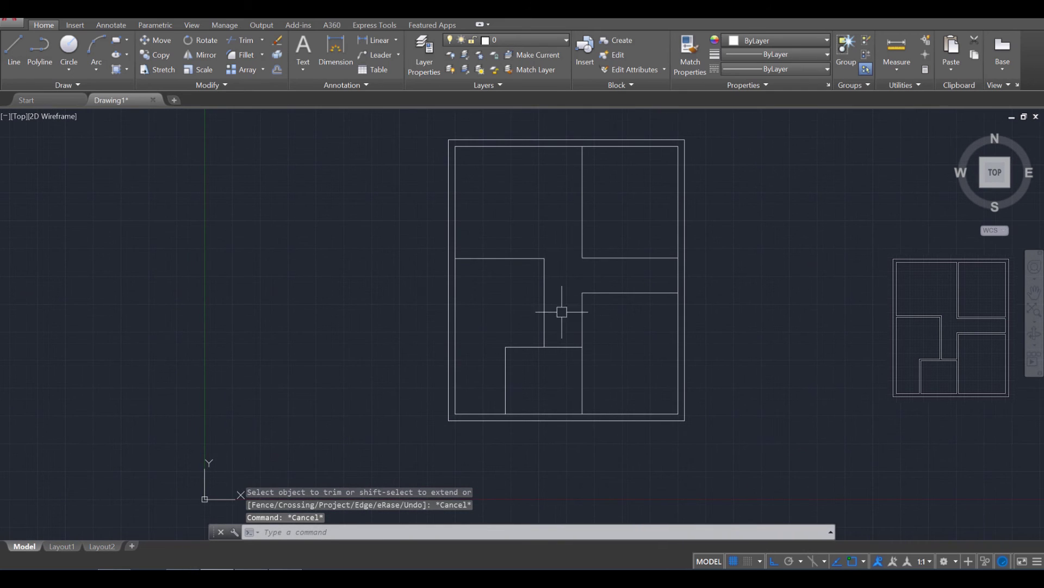
scroll(501, 291, up, 2)
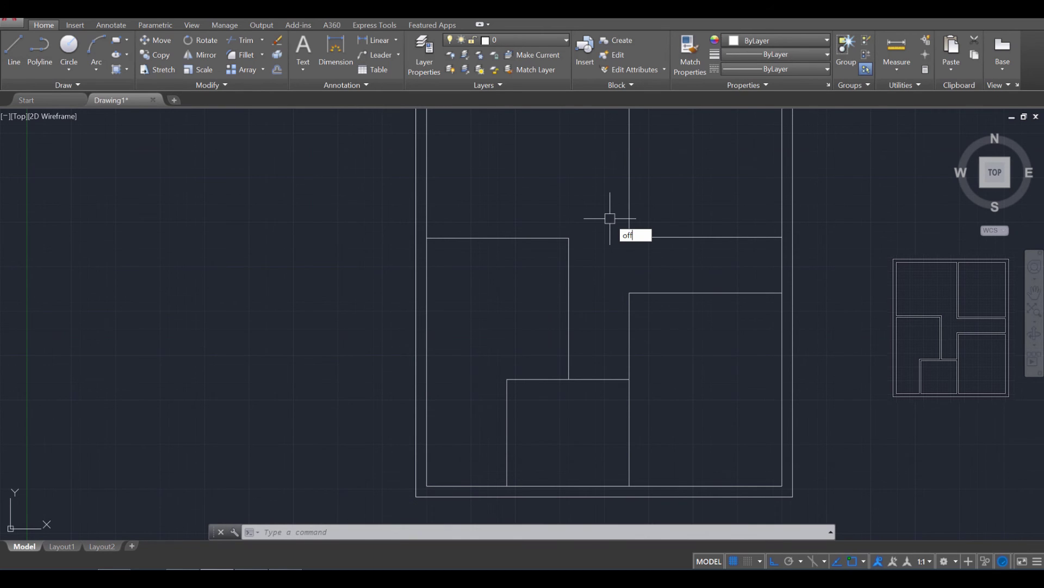
Offset the horizontal, vertical and lower-left interior wall lines by 150.
key(Return)
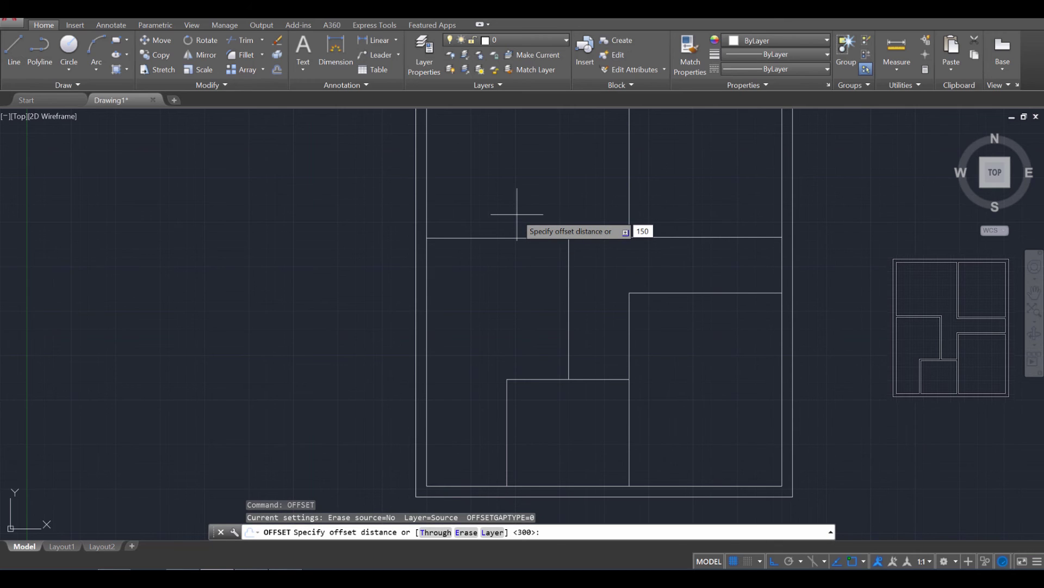
key(Return)
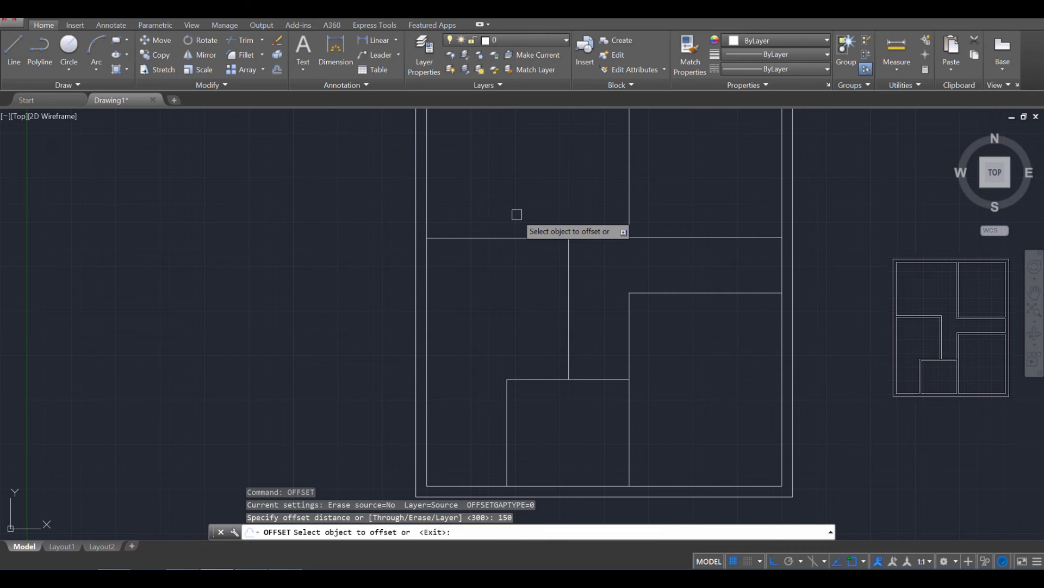
click(514, 237)
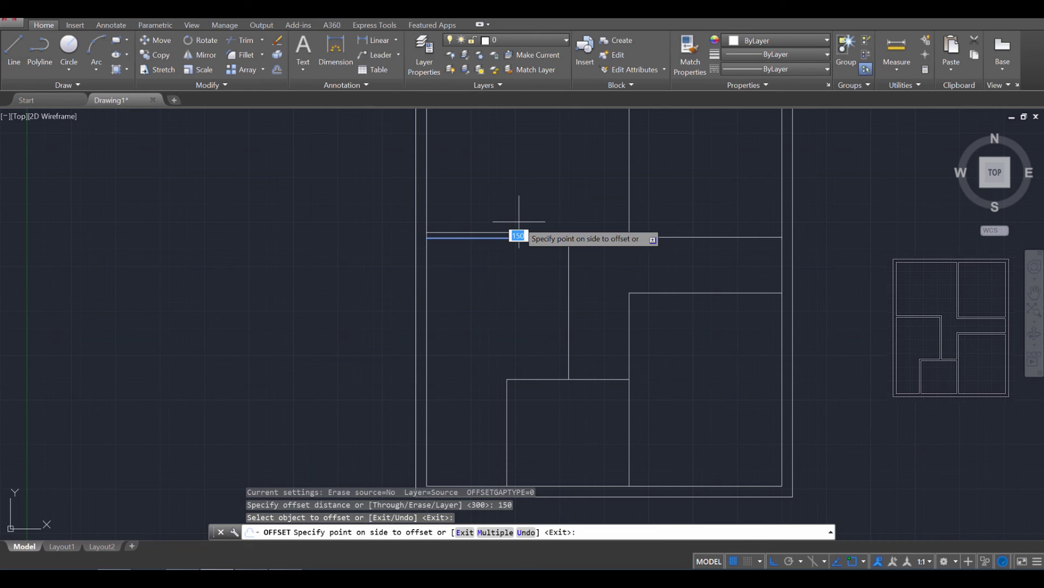
click(519, 222)
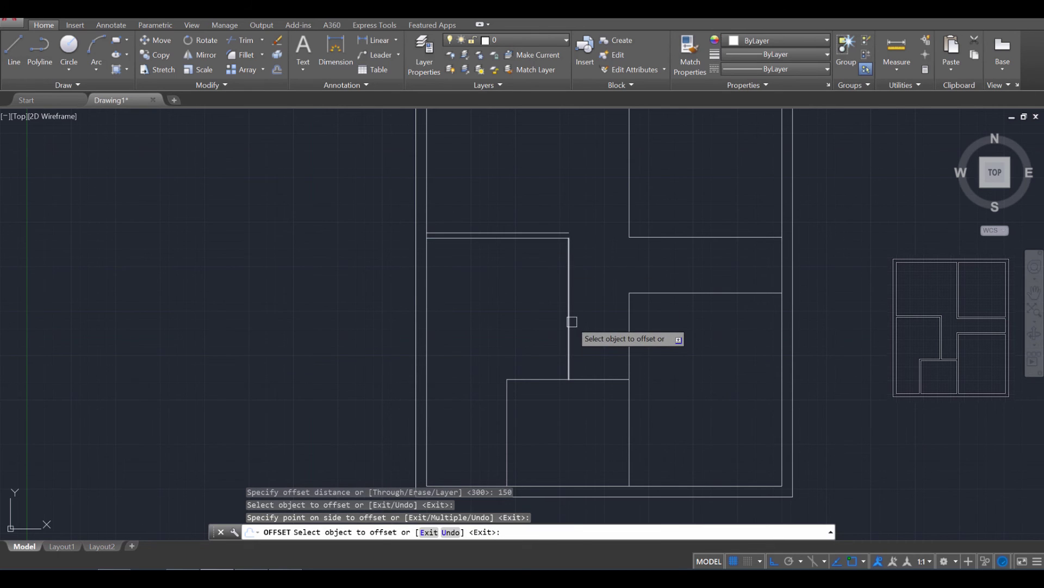
click(571, 322)
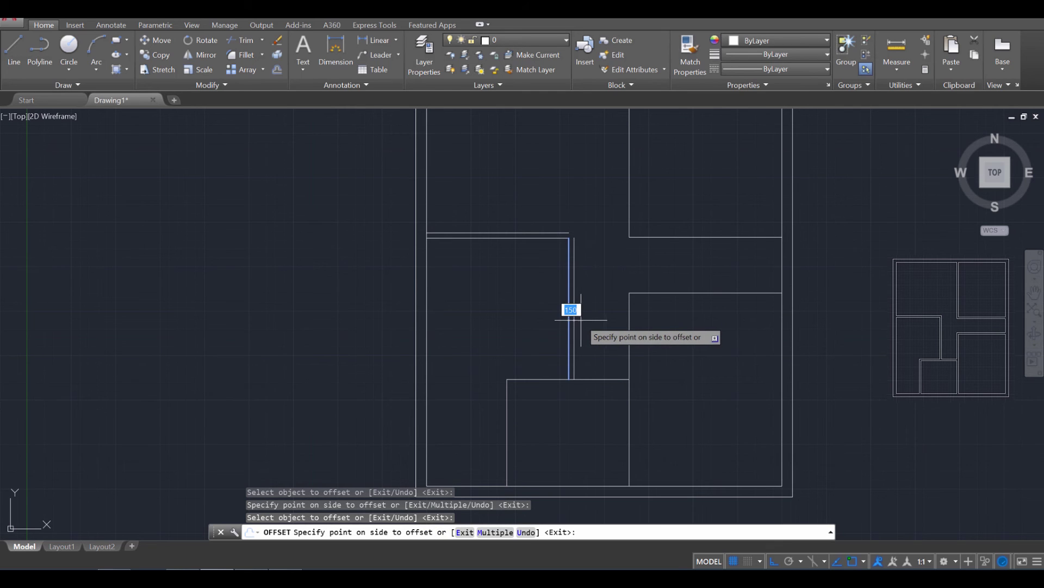
click(581, 322)
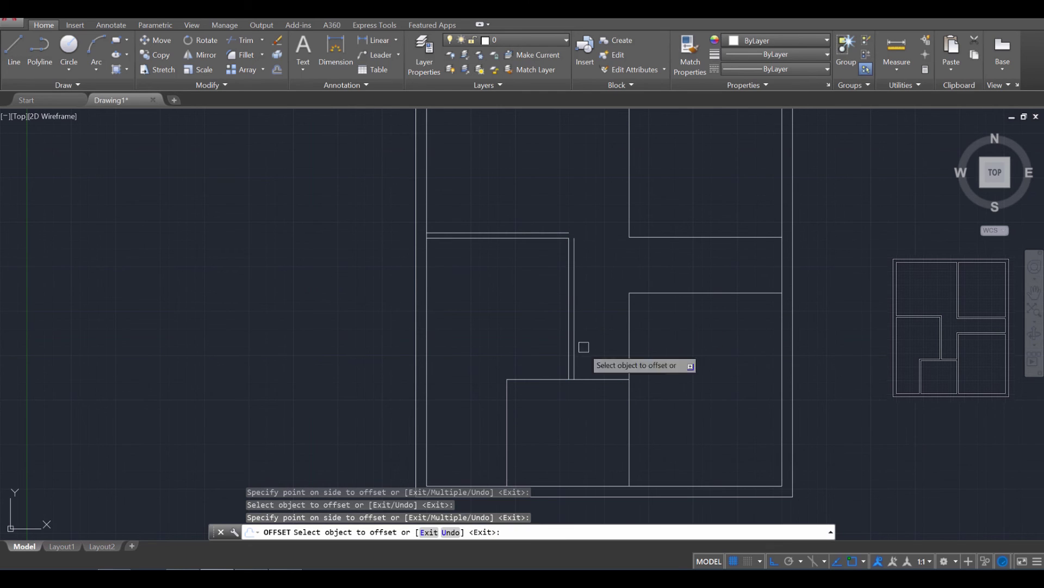
click(507, 419)
click(501, 419)
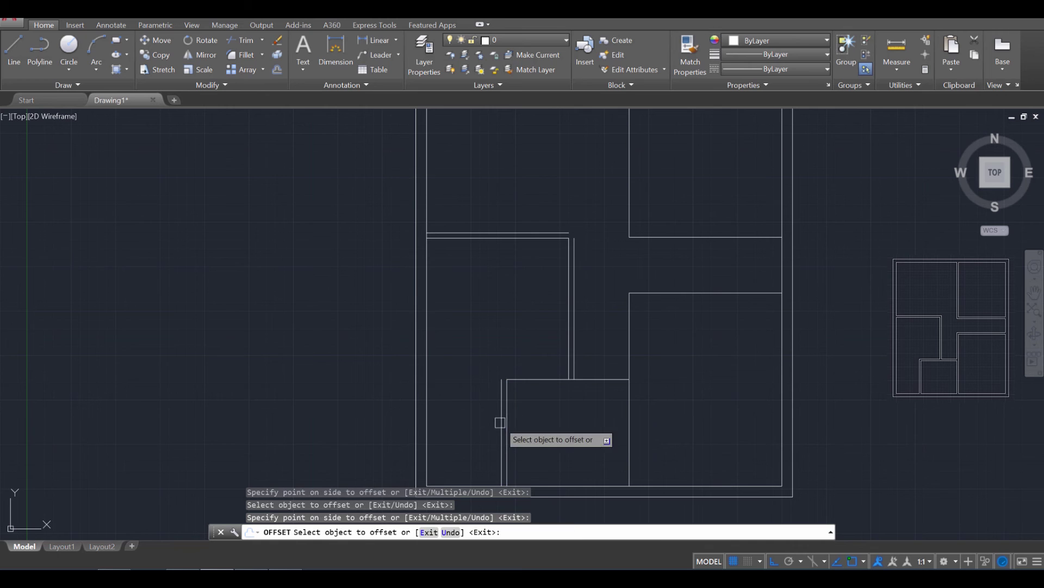
Offset the remaining right-room horizontal and vertical wall lines by 150 as well.
click(534, 379)
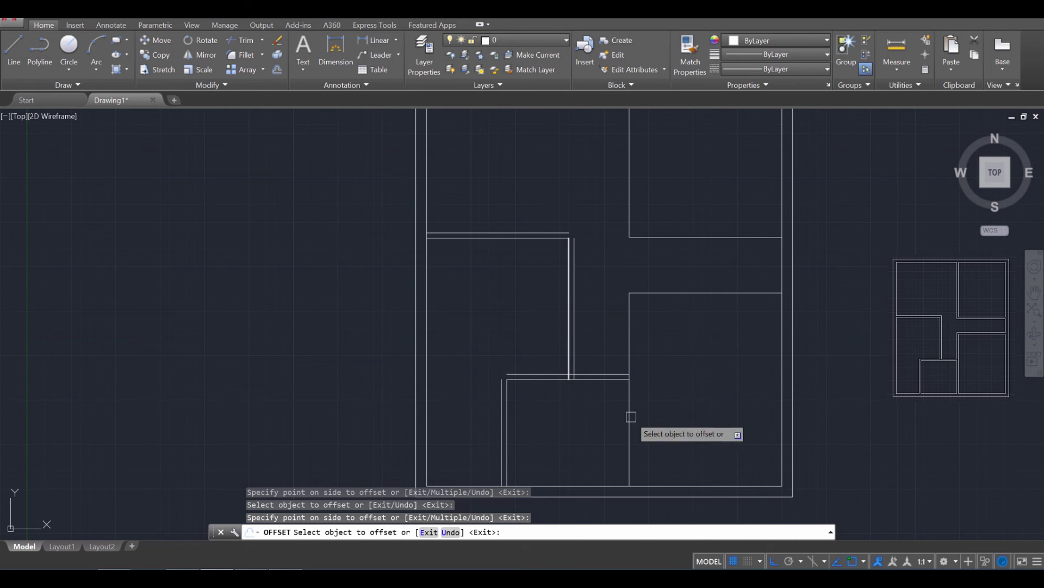
mouse_move(661, 431)
middle_down()
mouse_move(664, 373)
mouse_move(575, 370)
middle_up()
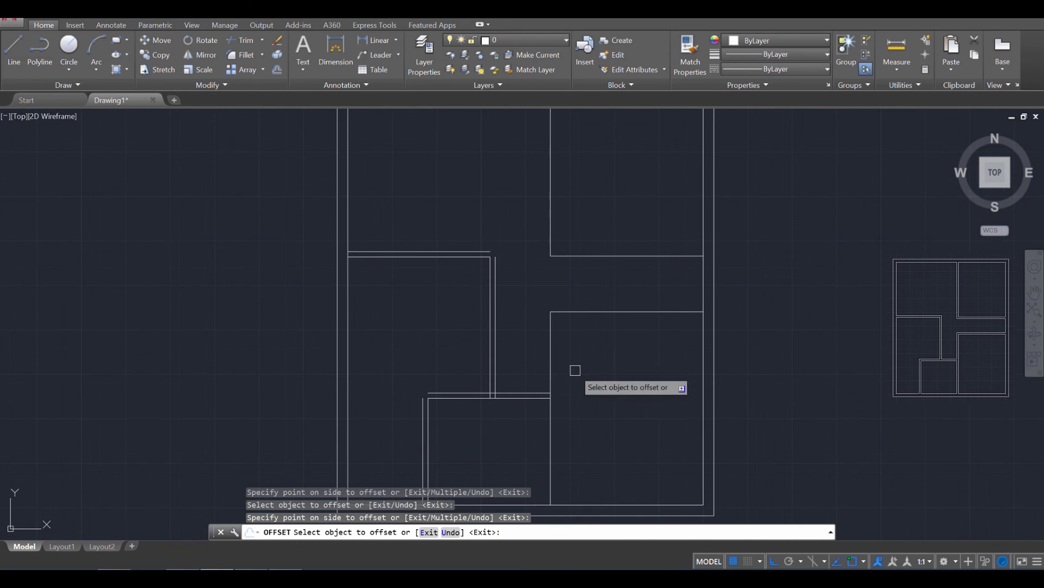
click(551, 355)
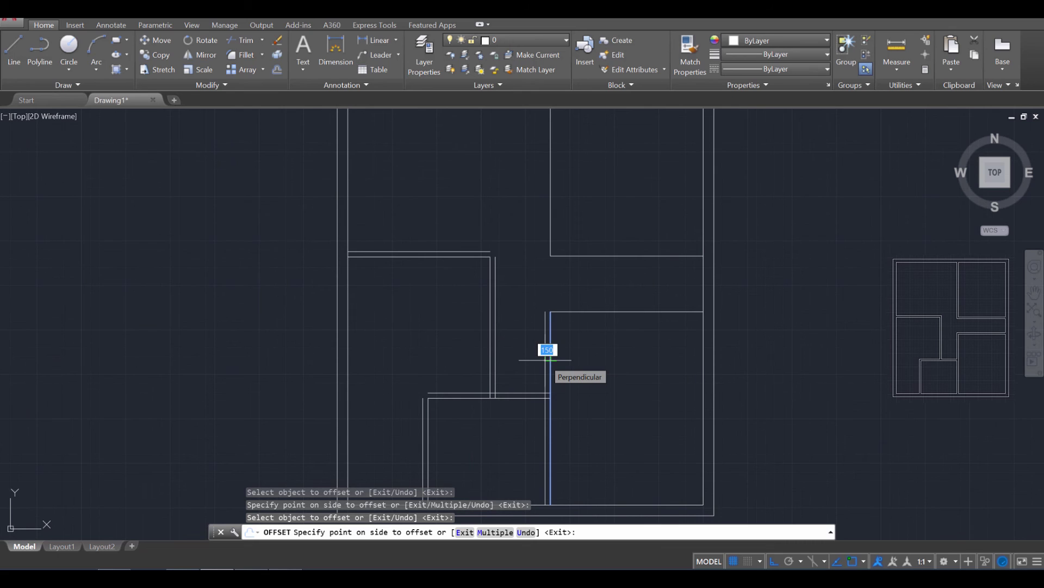
click(545, 359)
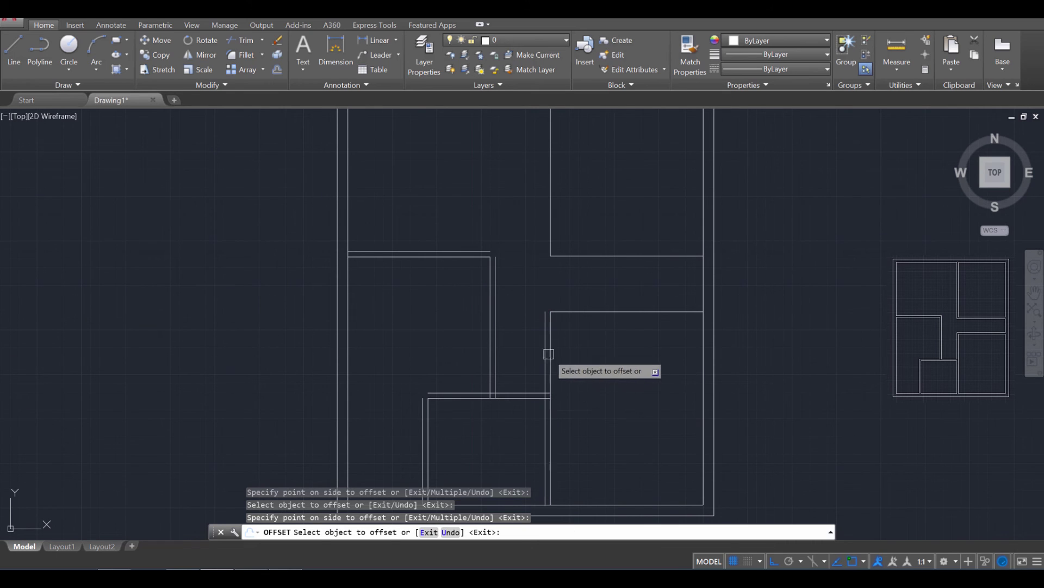
click(560, 312)
click(574, 300)
click(598, 255)
click(598, 262)
click(551, 217)
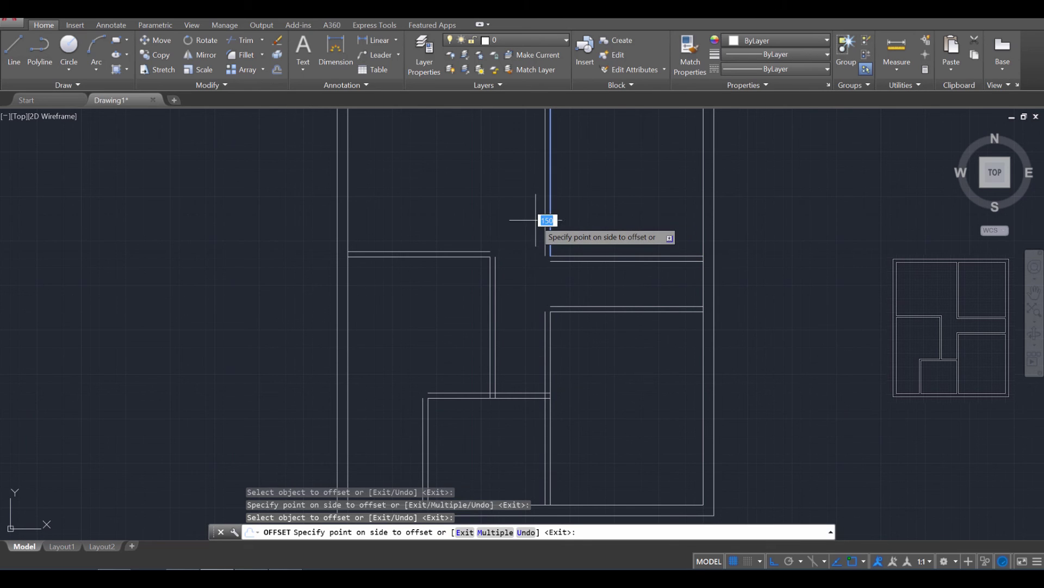
click(536, 221)
Review the finished double-line partitions and exit the offset command.
scroll(569, 389, down, 3)
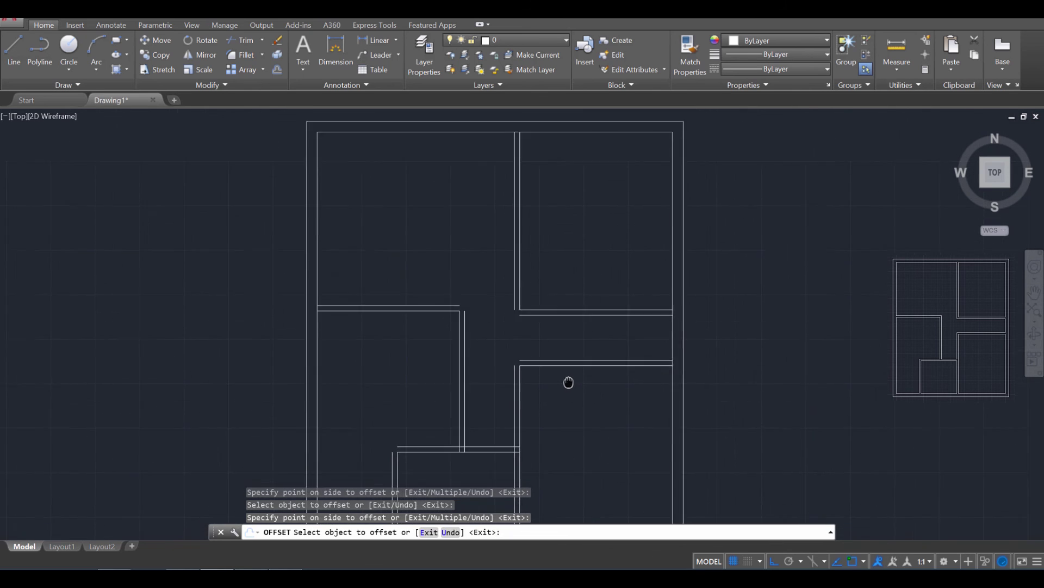
middle_drag(562, 315, 543, 356)
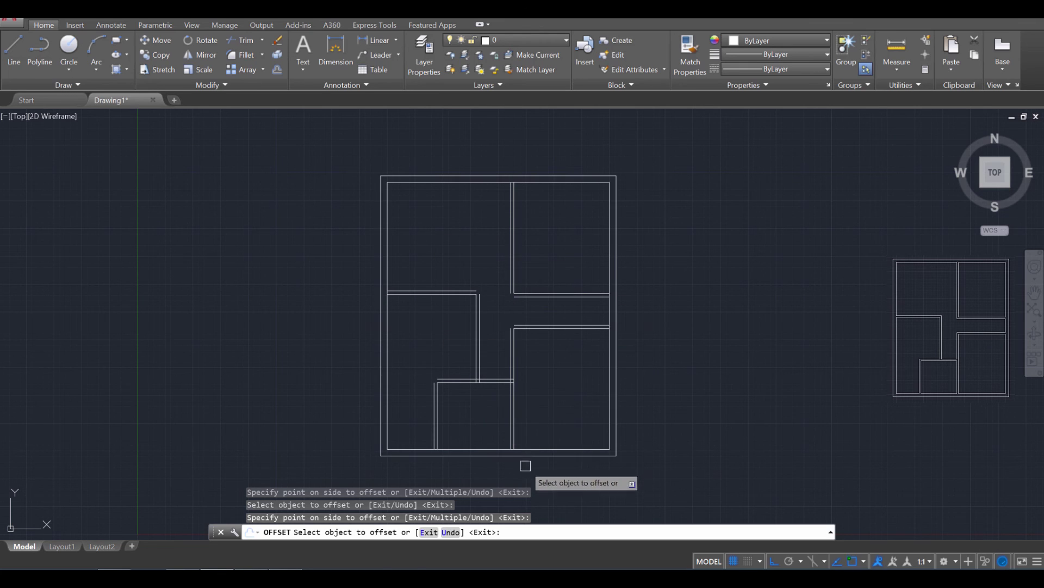
scroll(471, 454, up, 3)
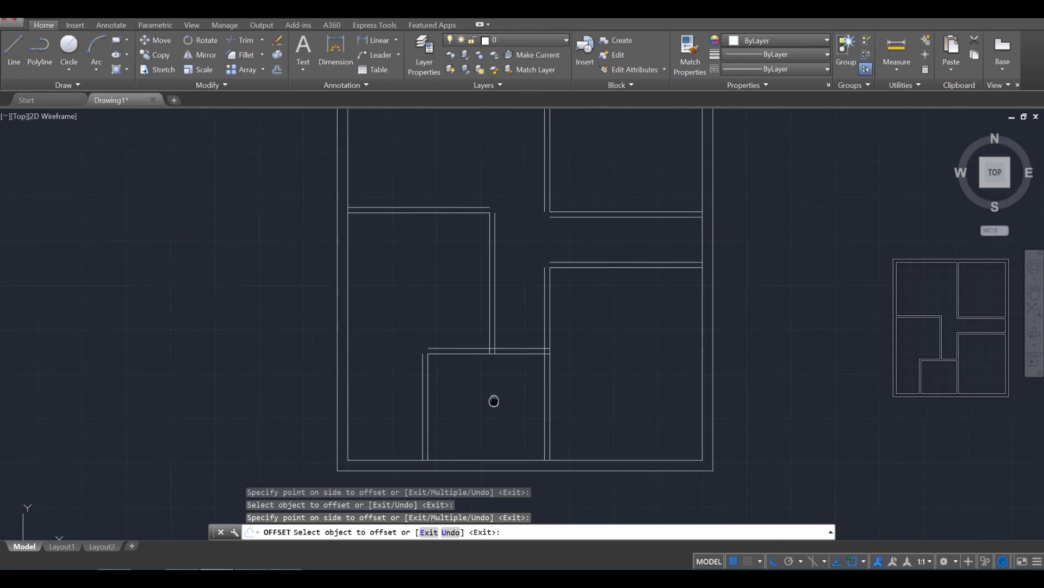
scroll(519, 245, up, 2)
scroll(528, 239, down, 2)
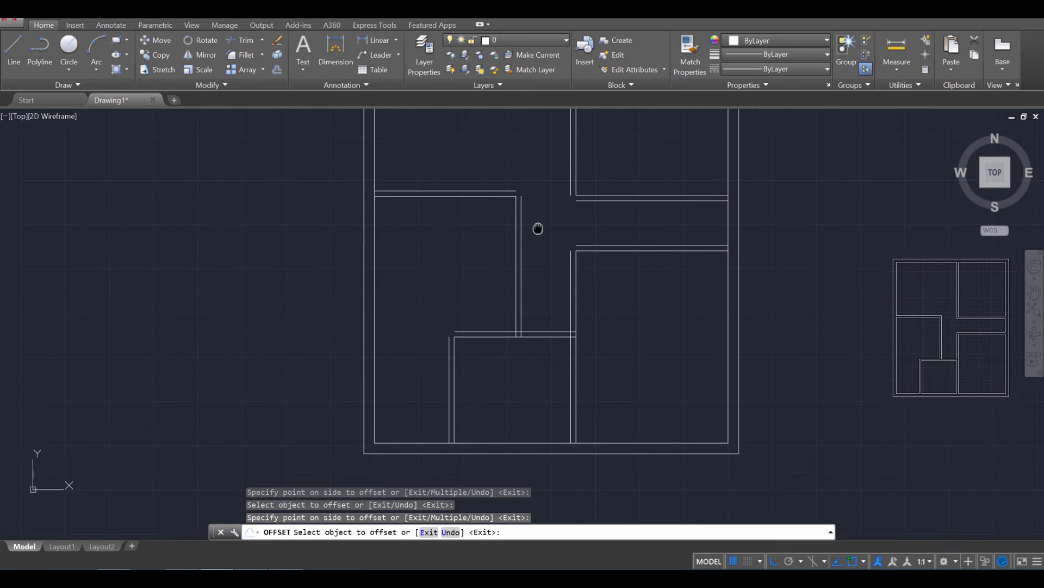
key(Escape)
key(Escape)
key(Escape)
Grip-stretch the left vertical wall line upward and the upper horizontal wall line left to meet it.
scroll(462, 342, up, 4)
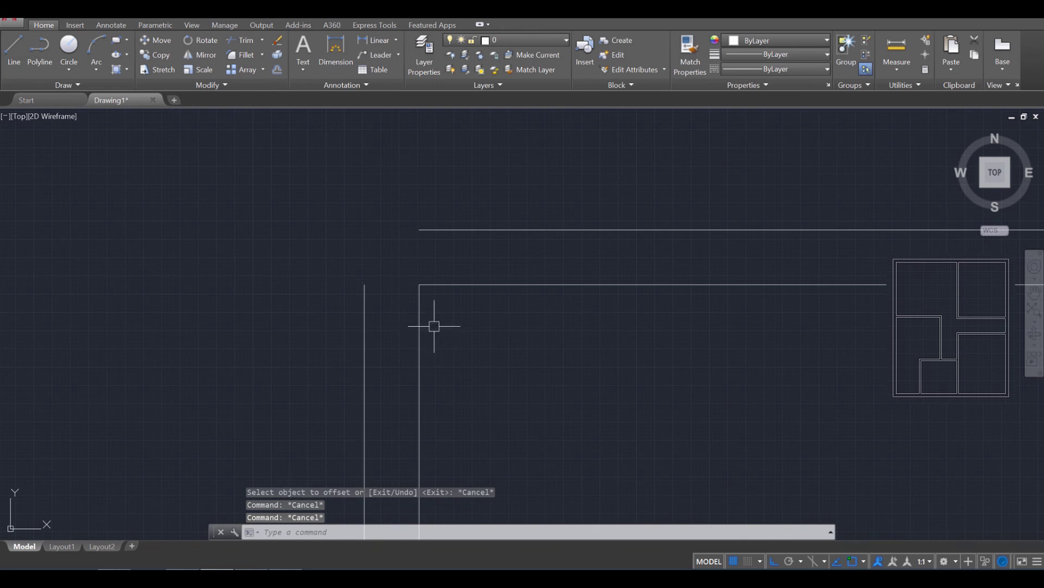
click(363, 308)
click(364, 284)
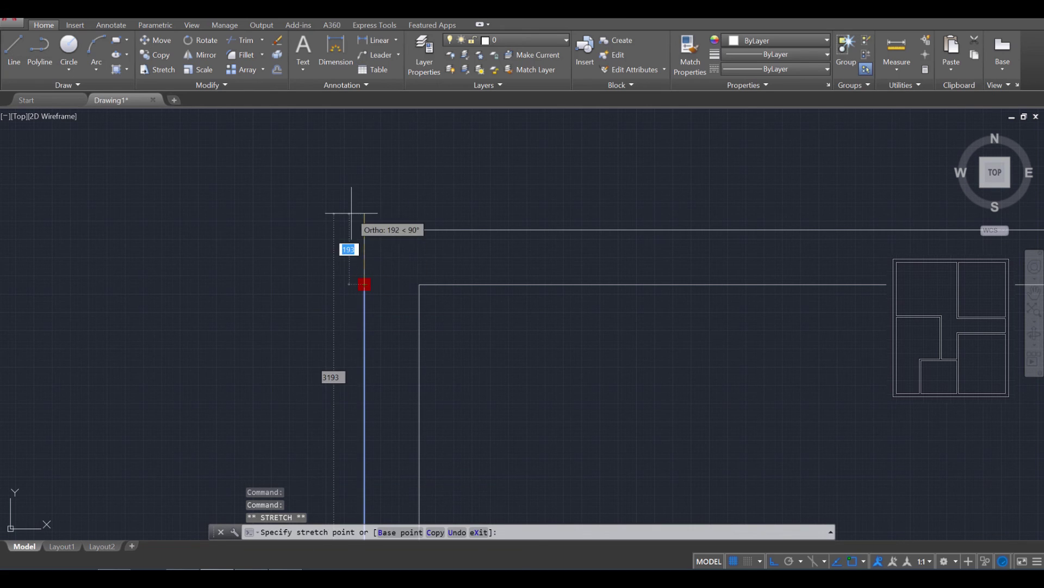
click(365, 194)
click(435, 229)
click(420, 229)
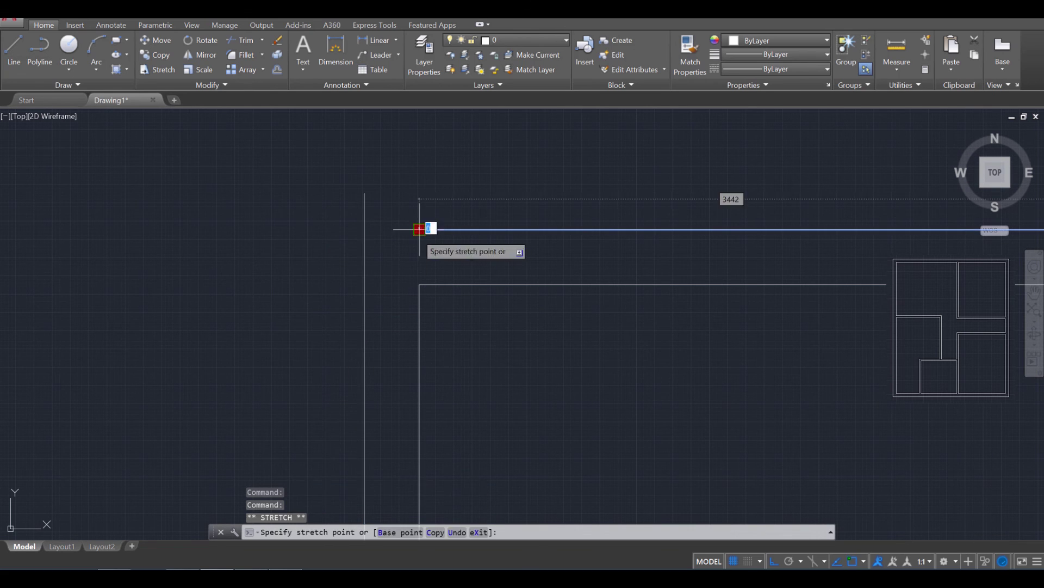
click(364, 229)
At the upper-left corner, extend the vertical wall line up past the corner and grab the horizontal line's left end.
scroll(381, 267, down, 5)
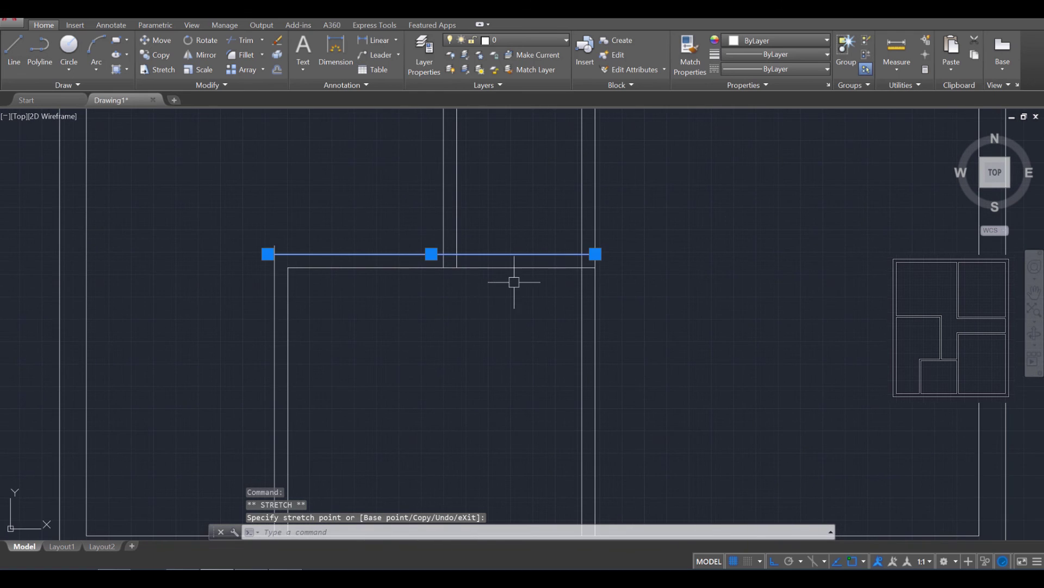
scroll(534, 289, down, 4)
middle_drag(543, 309, 426, 320)
scroll(438, 198, up, 10)
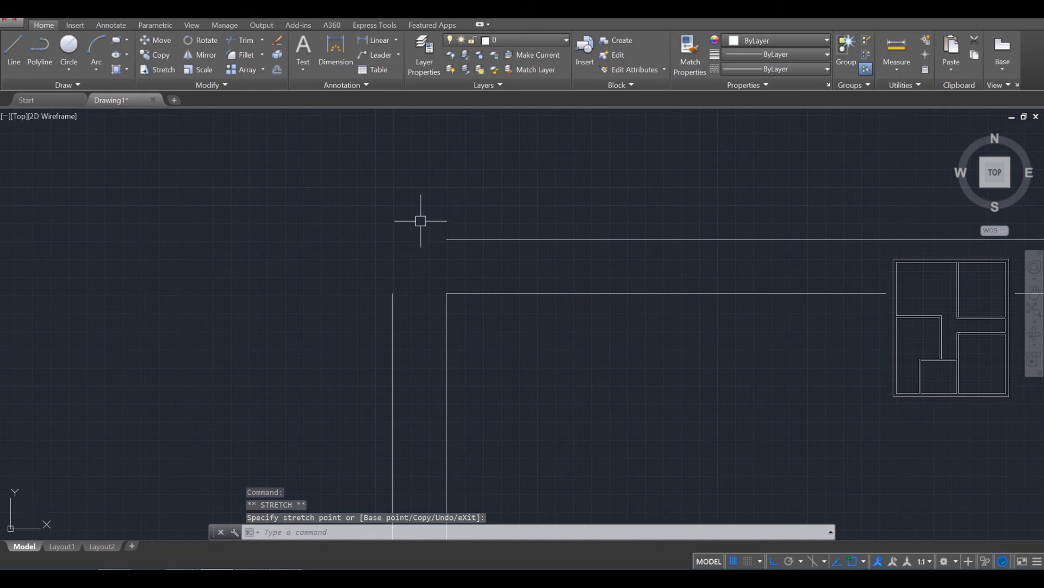
click(392, 293)
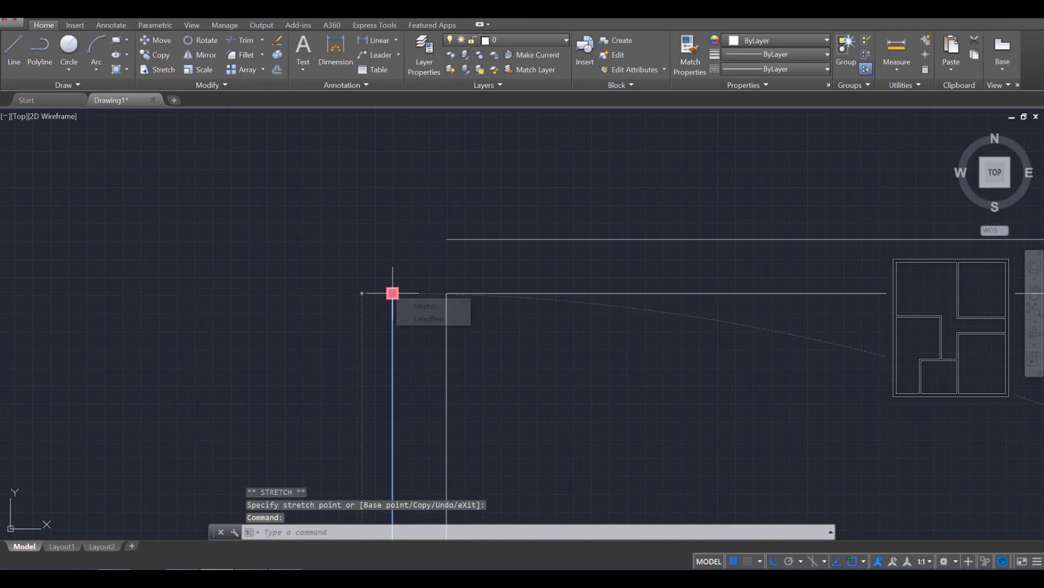
click(392, 199)
click(473, 239)
click(446, 238)
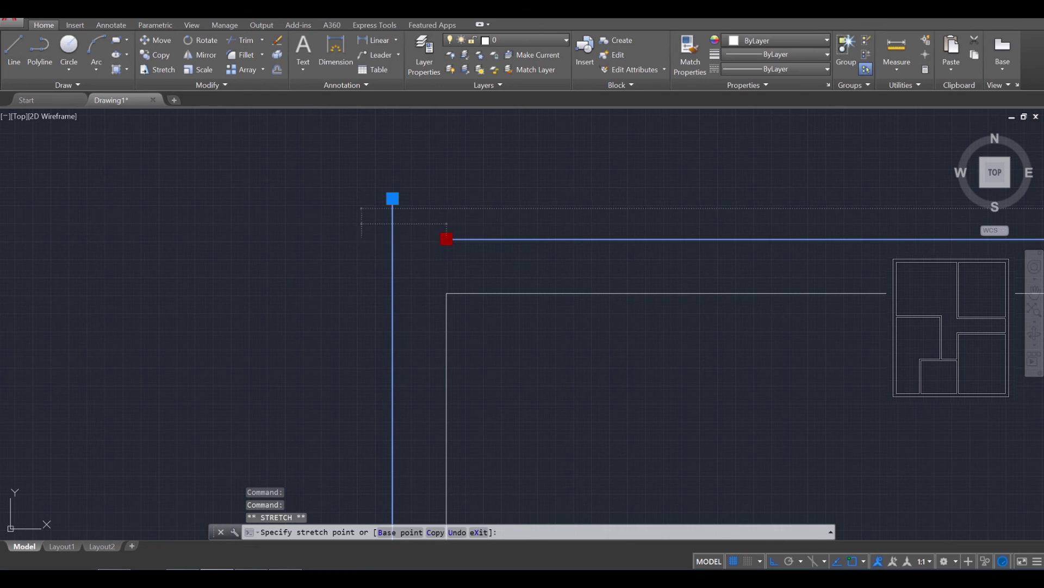
Stretch a vertical wall line down to the wall and a horizontal interior line left to the vertical wall.
scroll(374, 222, down, 5)
middle_drag(369, 261, 385, 298)
scroll(370, 273, up, 5)
click(349, 253)
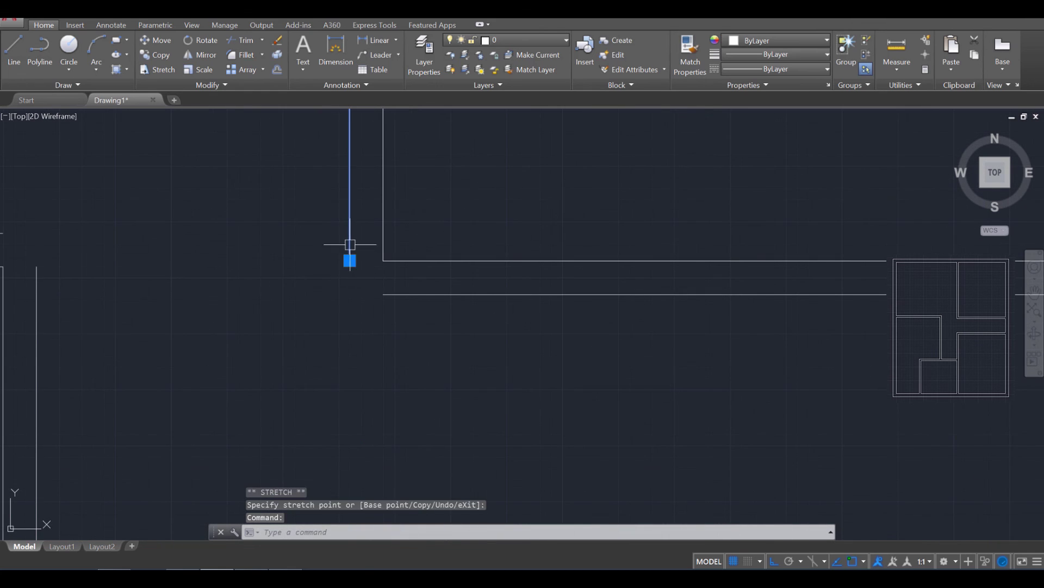
click(350, 261)
click(350, 335)
click(397, 294)
click(383, 294)
click(334, 299)
Extend the next horizontal interior line right to the outer wall and the vertical interior line up, then clear the selection.
scroll(256, 305, up, 3)
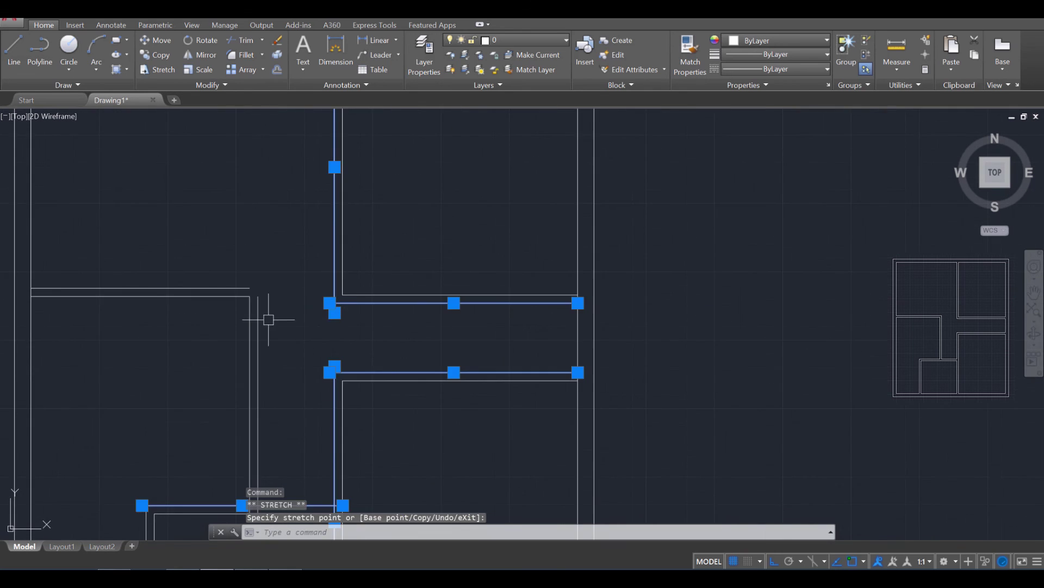
middle_drag(257, 306, 357, 298)
scroll(370, 314, down, 3)
click(381, 309)
click(413, 309)
click(476, 308)
click(446, 346)
click(445, 342)
click(445, 282)
scroll(449, 294, down, 8)
middle_drag(464, 334, 510, 266)
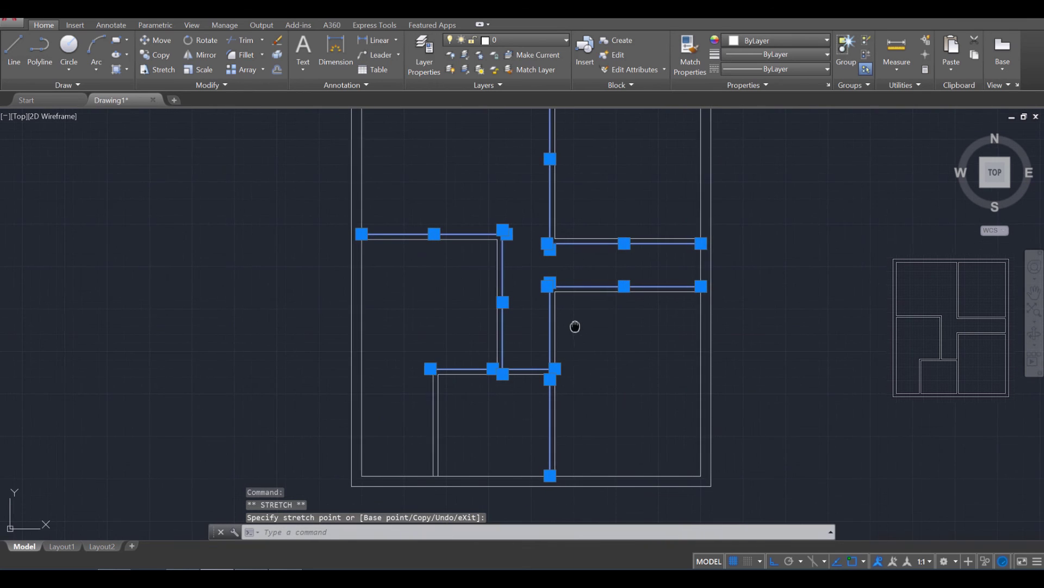
middle_drag(574, 324, 565, 313)
key(Escape)
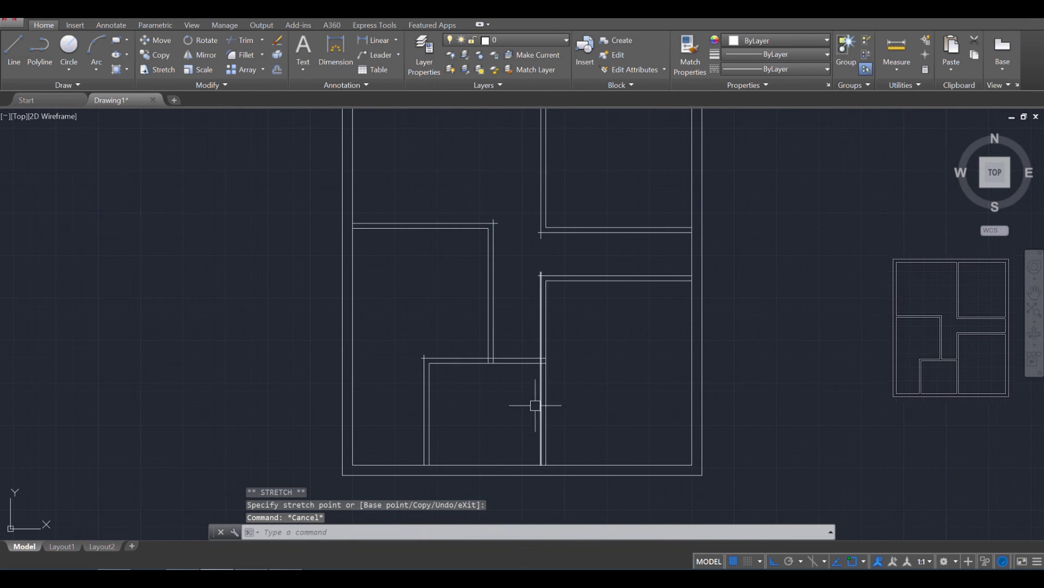
scroll(578, 389, down, 5)
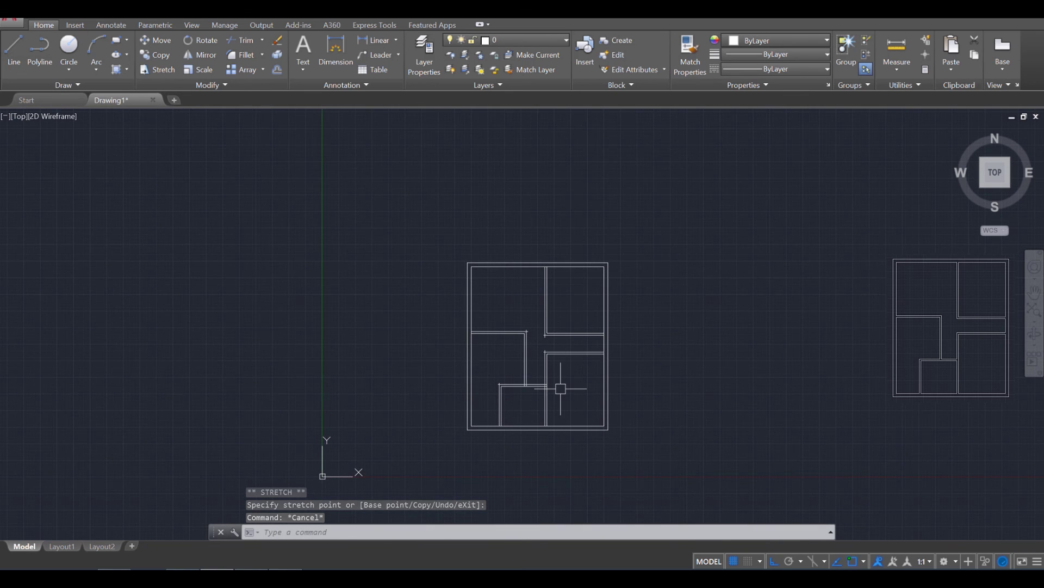
Start Trim and window-select all 18 wall lines as cutting edges.
text(t)
key(Return)
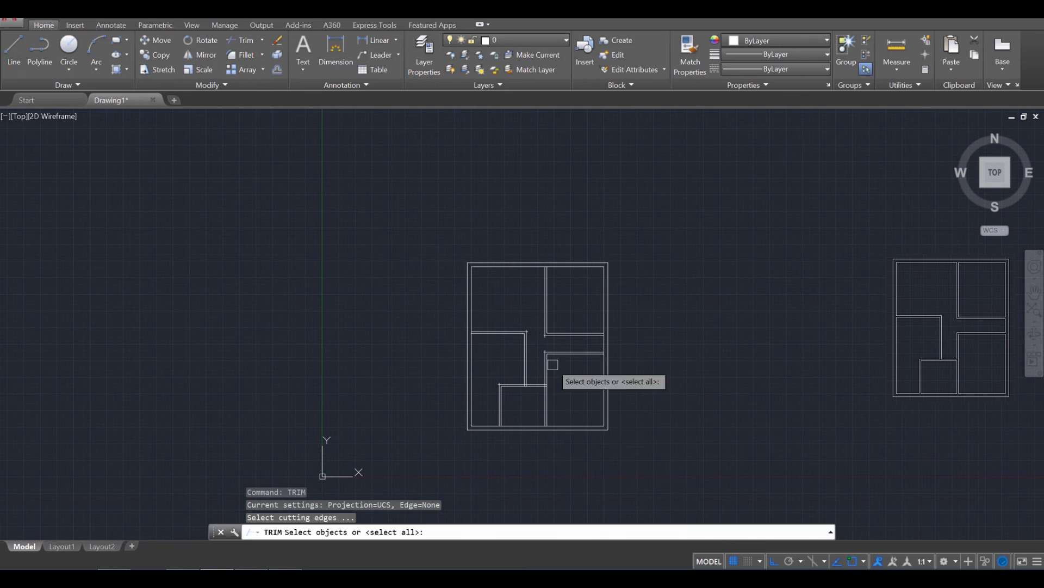
click(407, 218)
click(660, 453)
key(Return)
Trim the overlapping segments and corner stub at the first wall junction.
scroll(508, 366, up, 5)
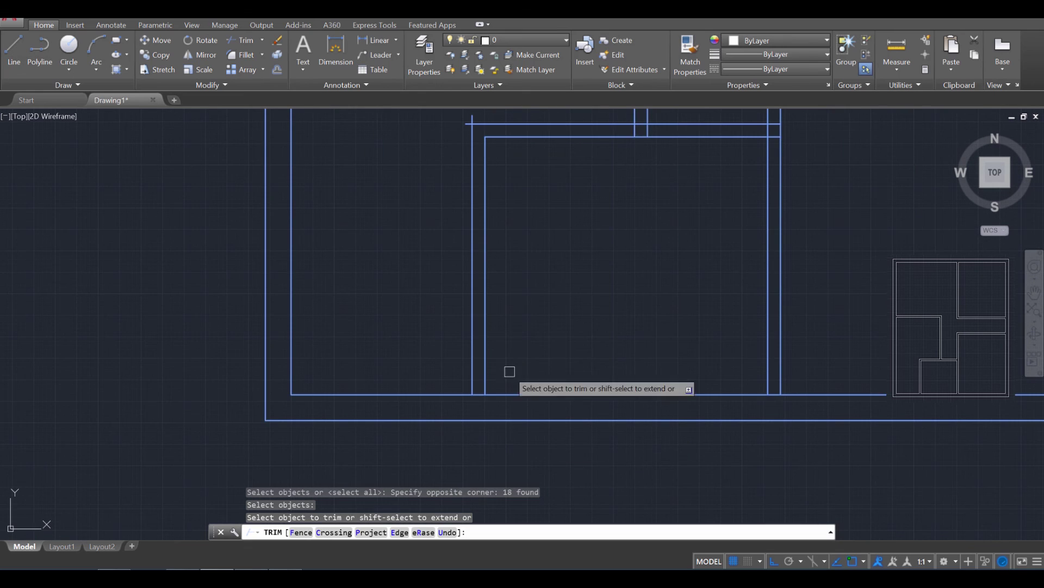
scroll(412, 204, up, 2)
scroll(412, 204, up, 4)
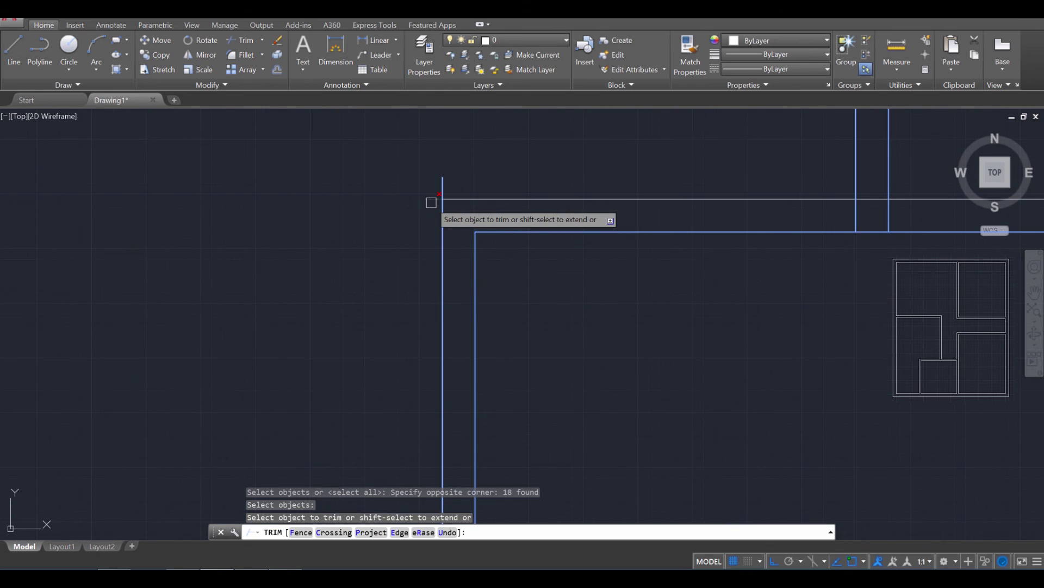
middle_drag(814, 297, 432, 375)
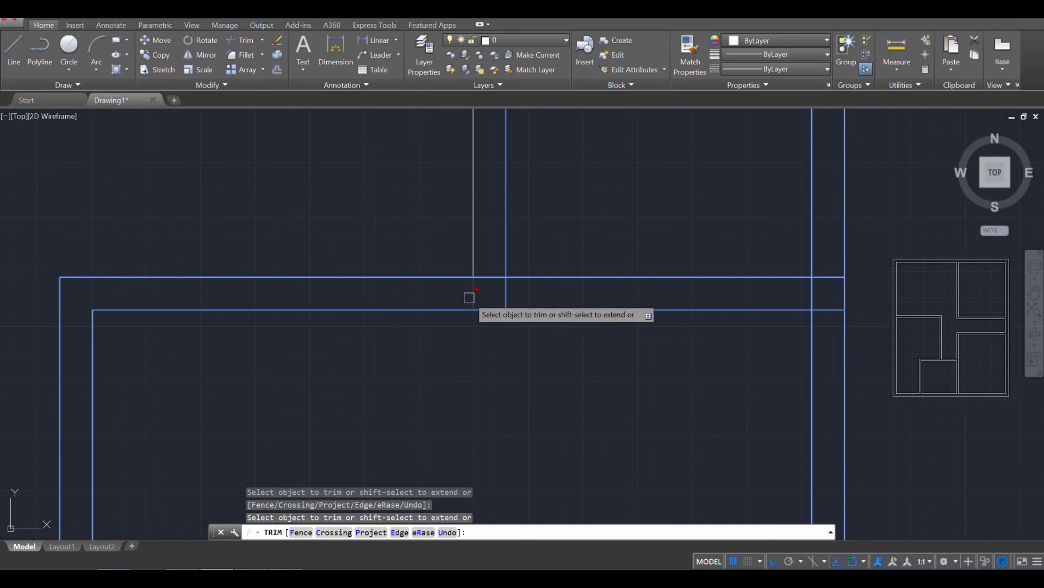
click(497, 280)
scroll(613, 348, down, 2)
scroll(517, 365, up, 2)
scroll(518, 365, up, 2)
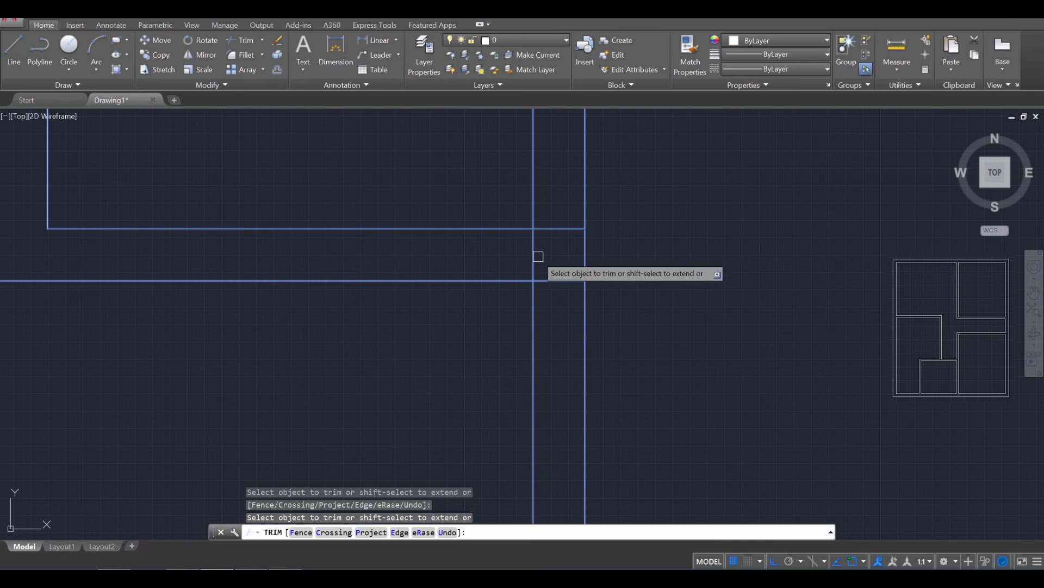
click(535, 257)
click(550, 229)
click(557, 279)
Trim the corner overhangs with a crossing window, the stubs below and left of the corner, and open the top junction.
scroll(555, 315, down, 7)
middle_drag(611, 190, 605, 205)
scroll(490, 282, up, 5)
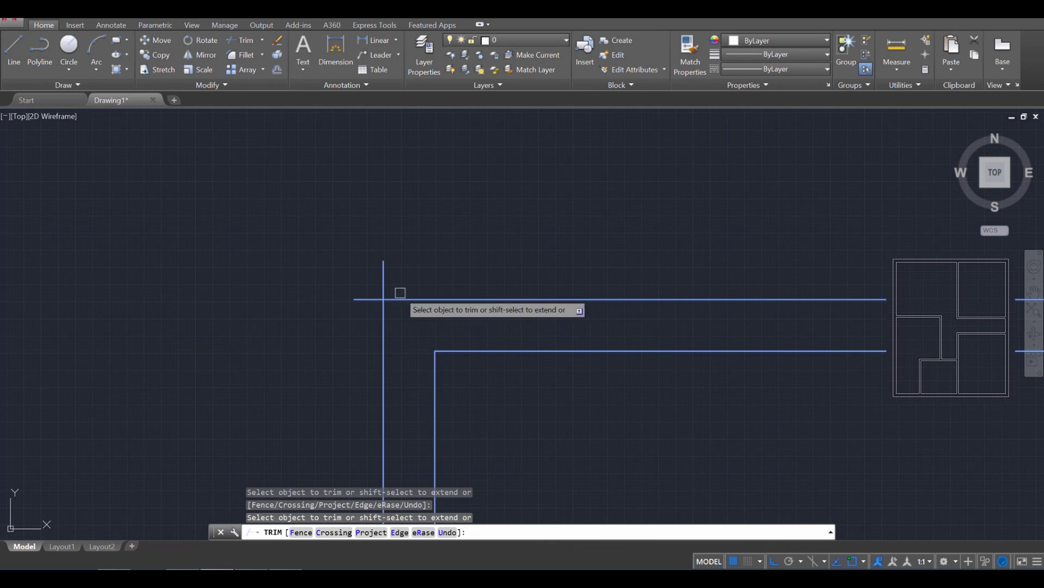
click(398, 267)
click(375, 276)
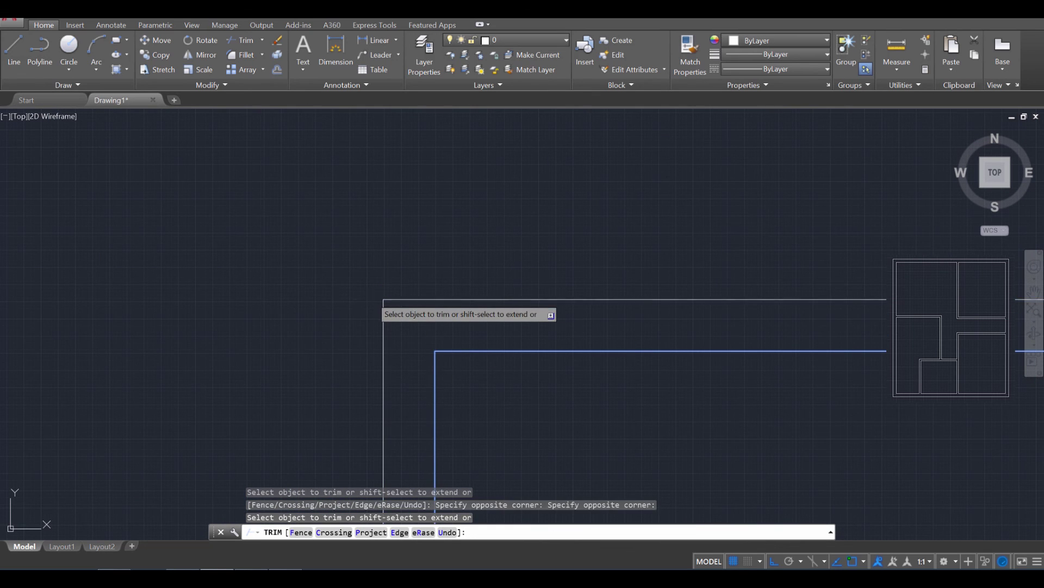
scroll(361, 320, down, 6)
scroll(303, 303, up, 4)
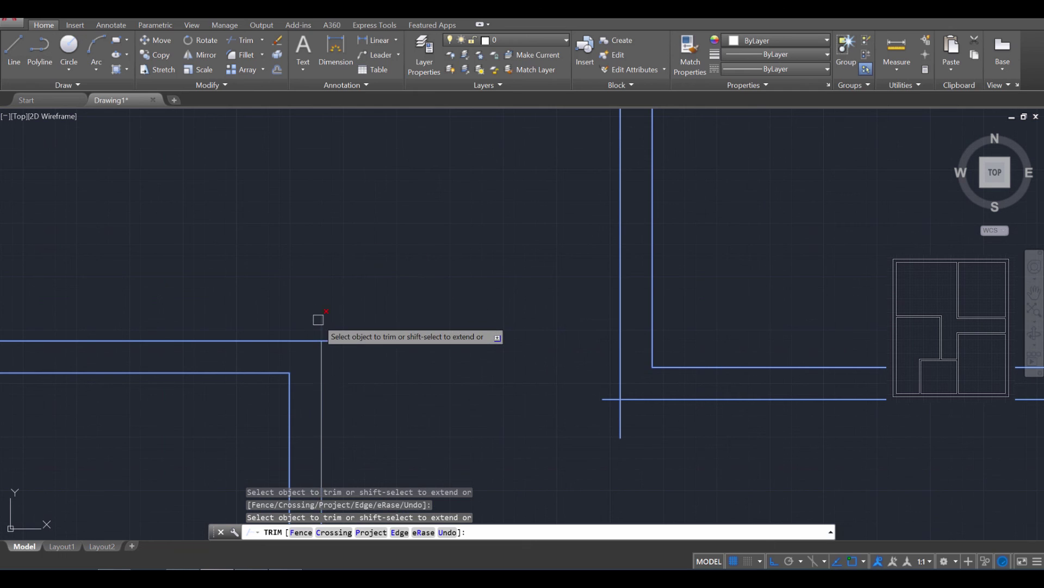
click(619, 420)
click(610, 400)
scroll(584, 434, down, 8)
scroll(587, 256, up, 7)
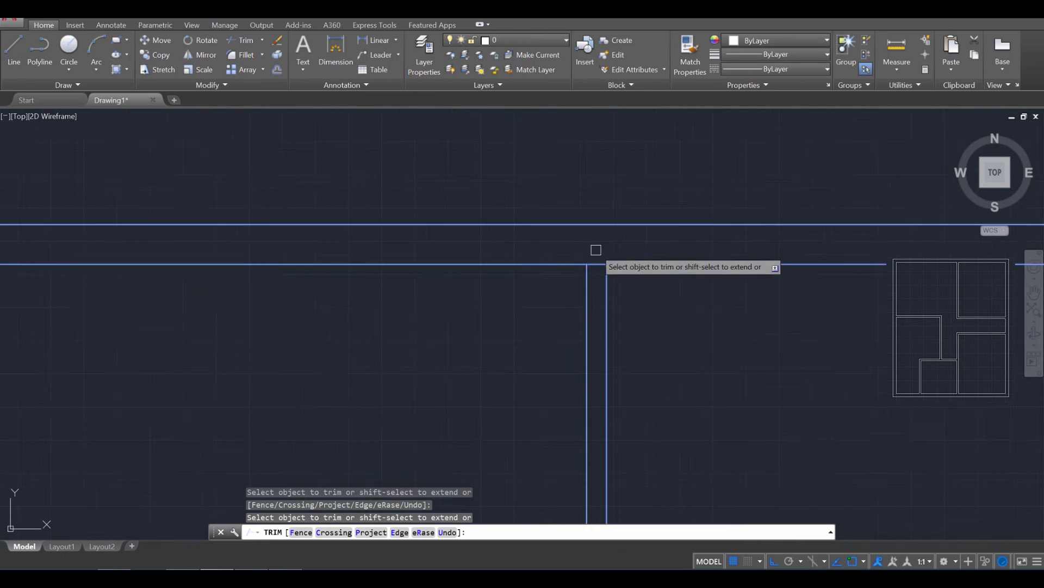
click(597, 274)
Trim the crossing segments at the right-hand and lower junctions, then reposition the plan in view.
scroll(609, 310, down, 7)
middle_drag(620, 348, 554, 247)
scroll(579, 319, up, 4)
scroll(539, 292, up, 8)
click(520, 290)
scroll(520, 289, down, 6)
scroll(534, 427, up, 4)
scroll(537, 402, down, 6)
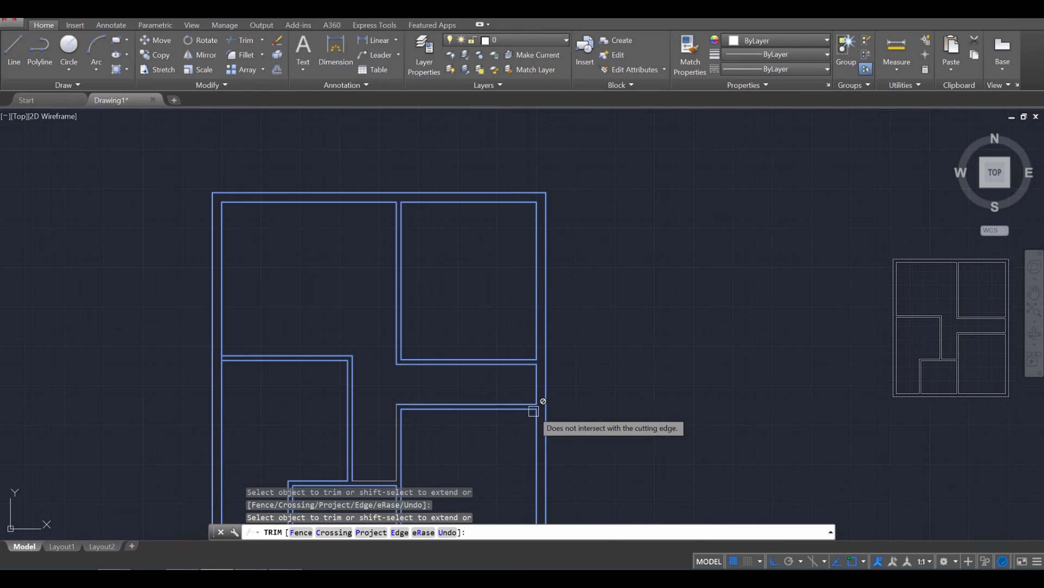
mouse_move(541, 400)
middle_down()
mouse_move(539, 315)
mouse_move(581, 308)
middle_up()
scroll(538, 458, up, 5)
click(546, 461)
scroll(397, 408, down, 2)
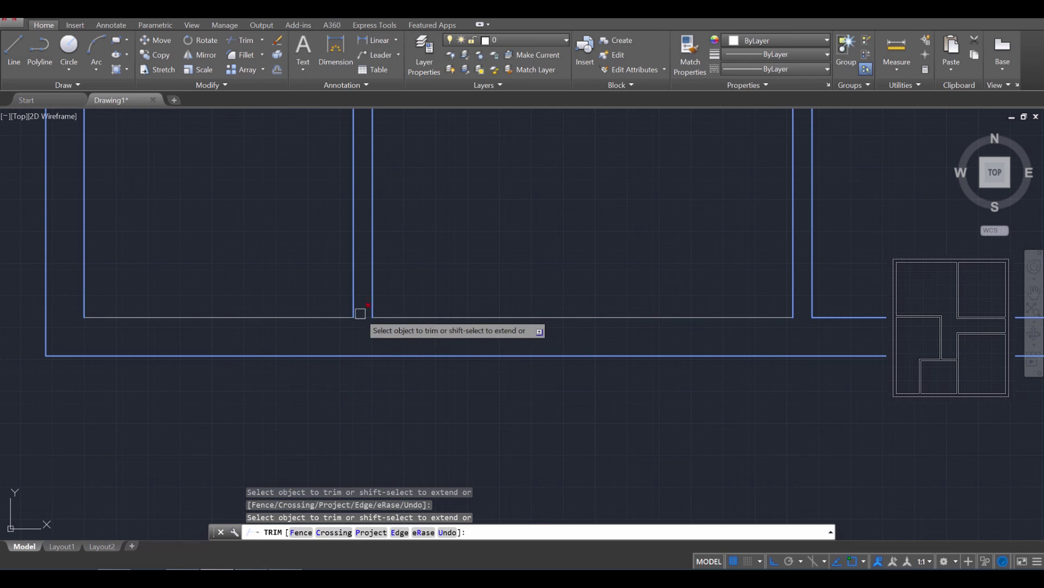
scroll(428, 249, down, 2)
middle_drag(420, 201, 417, 314)
scroll(333, 219, up, 2)
scroll(247, 161, up, 4)
scroll(247, 191, up, 2)
scroll(366, 259, down, 3)
scroll(567, 310, down, 2)
scroll(616, 326, down, 2)
middle_drag(616, 326, 656, 342)
key(Escape)
key(Escape)
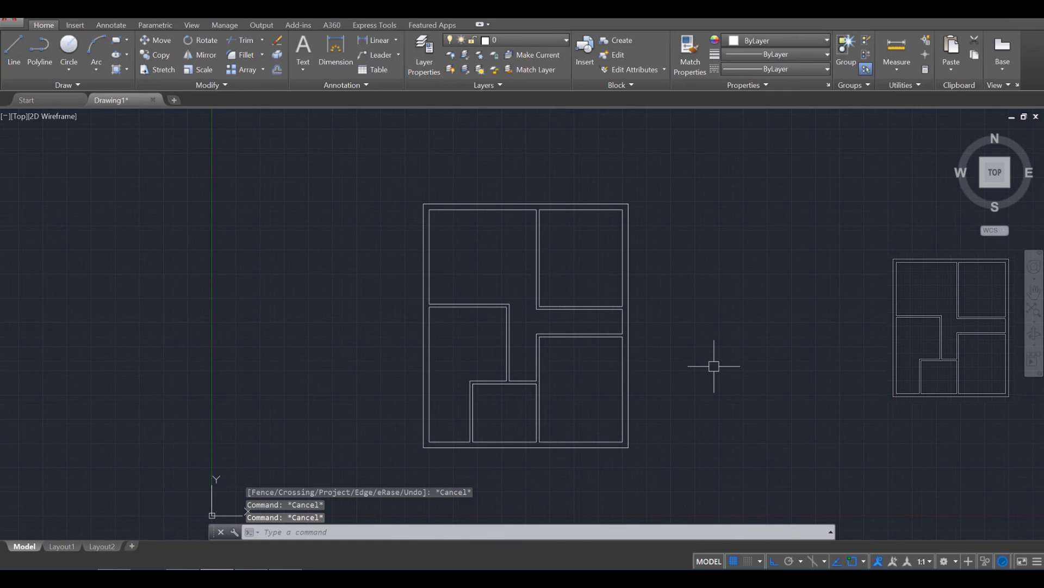